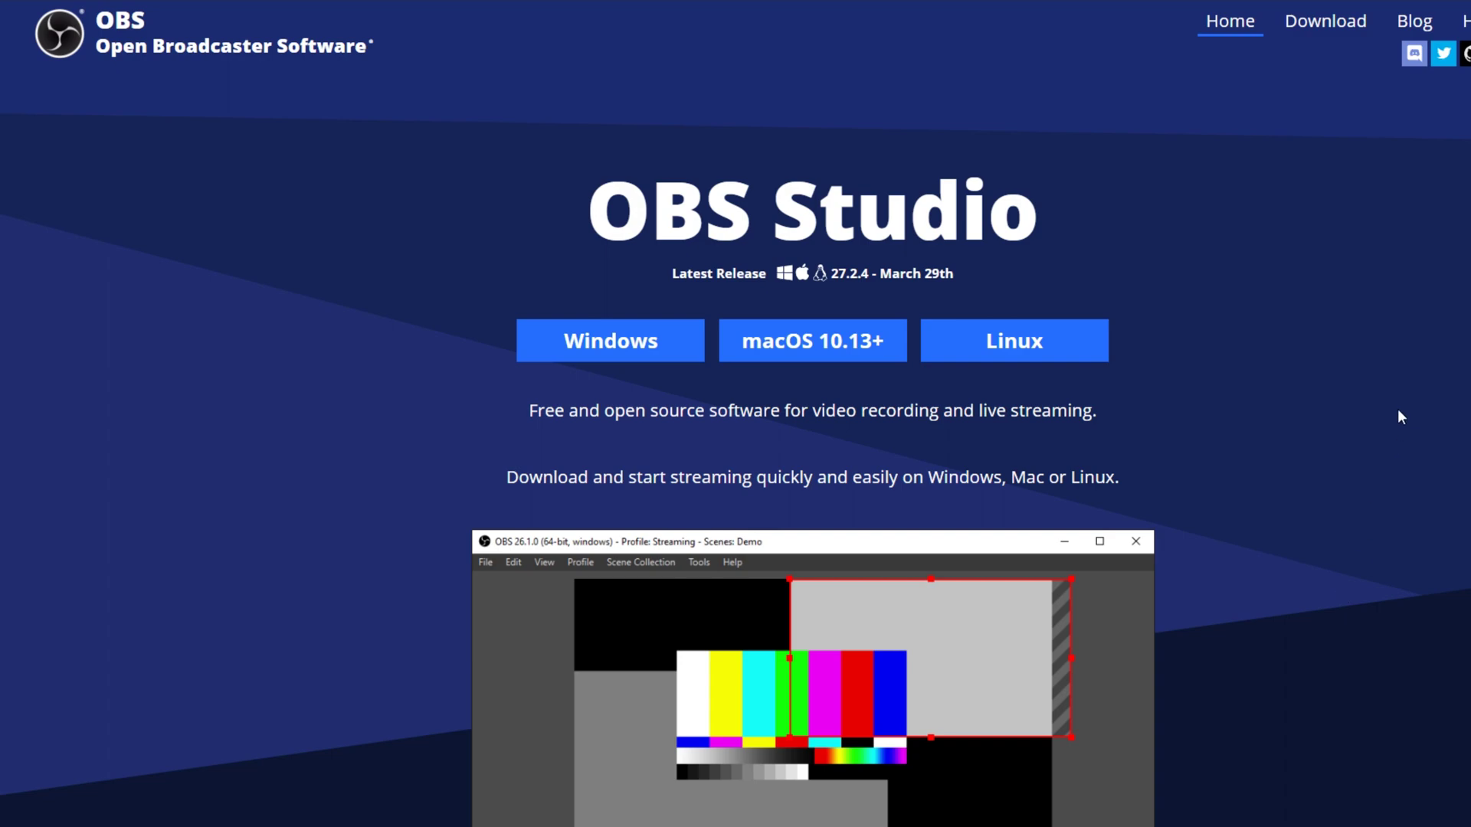
Step: Scroll through the OBS homepage's sponsors and features, then move on to the TDR Nova page
scroll(1409, 421, down, 12)
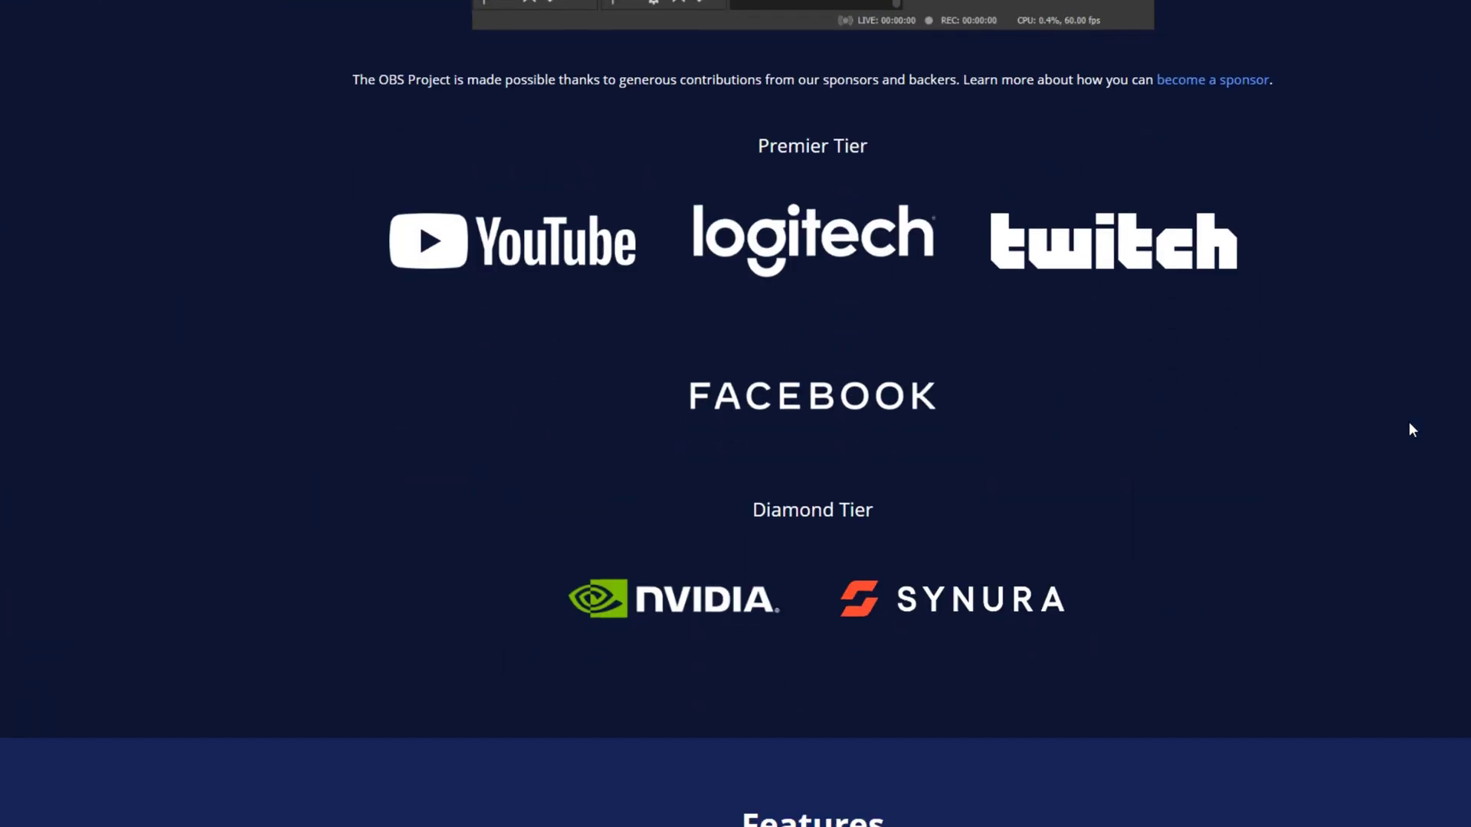
scroll(1409, 424, down, 10)
scroll(1409, 421, up, 20)
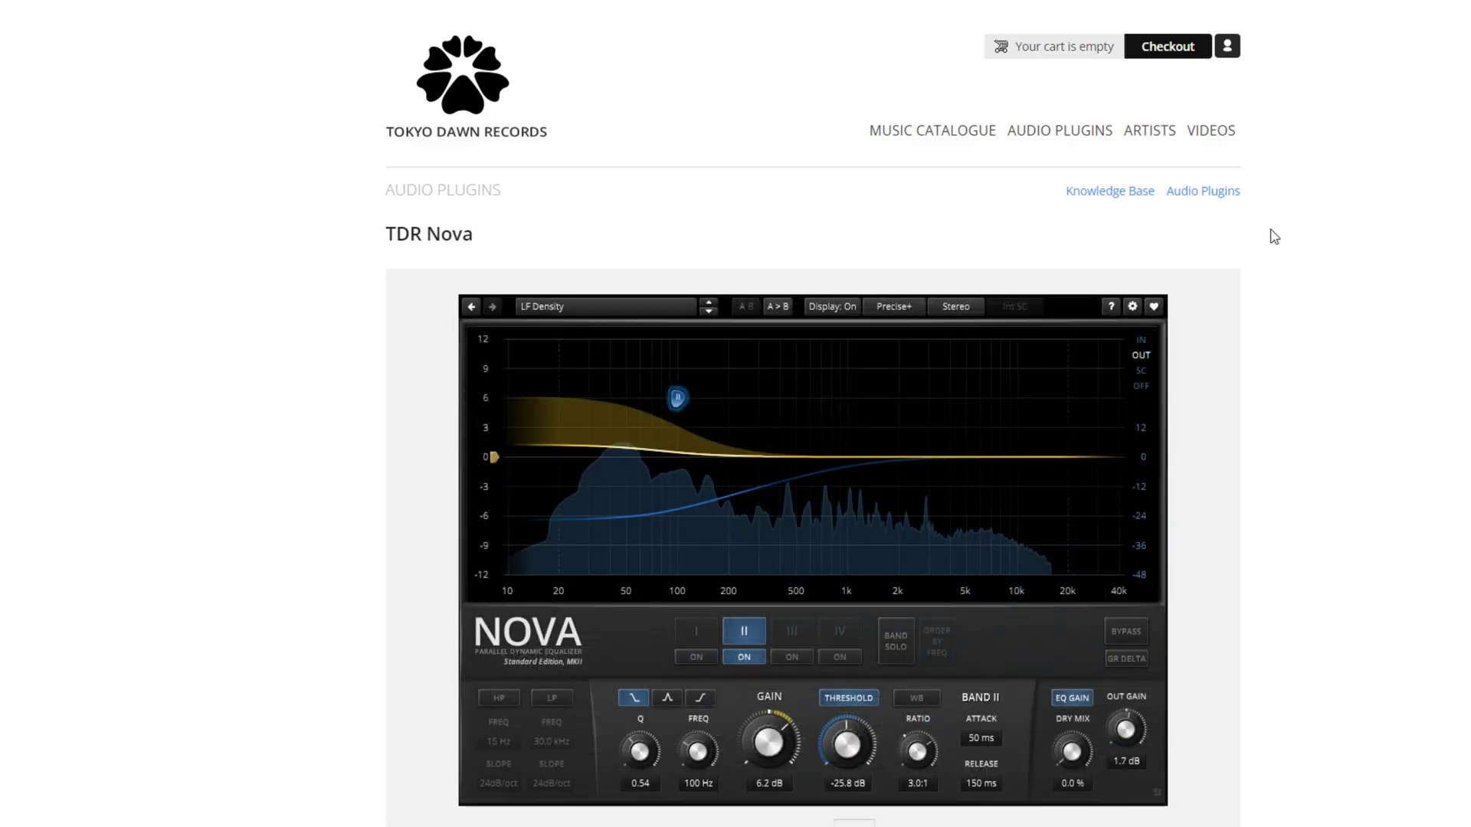
scroll(1323, 233, down, 8)
Step: Download the TDR Nova Windows installer zip, accepting the licence, and open it
click(1091, 309)
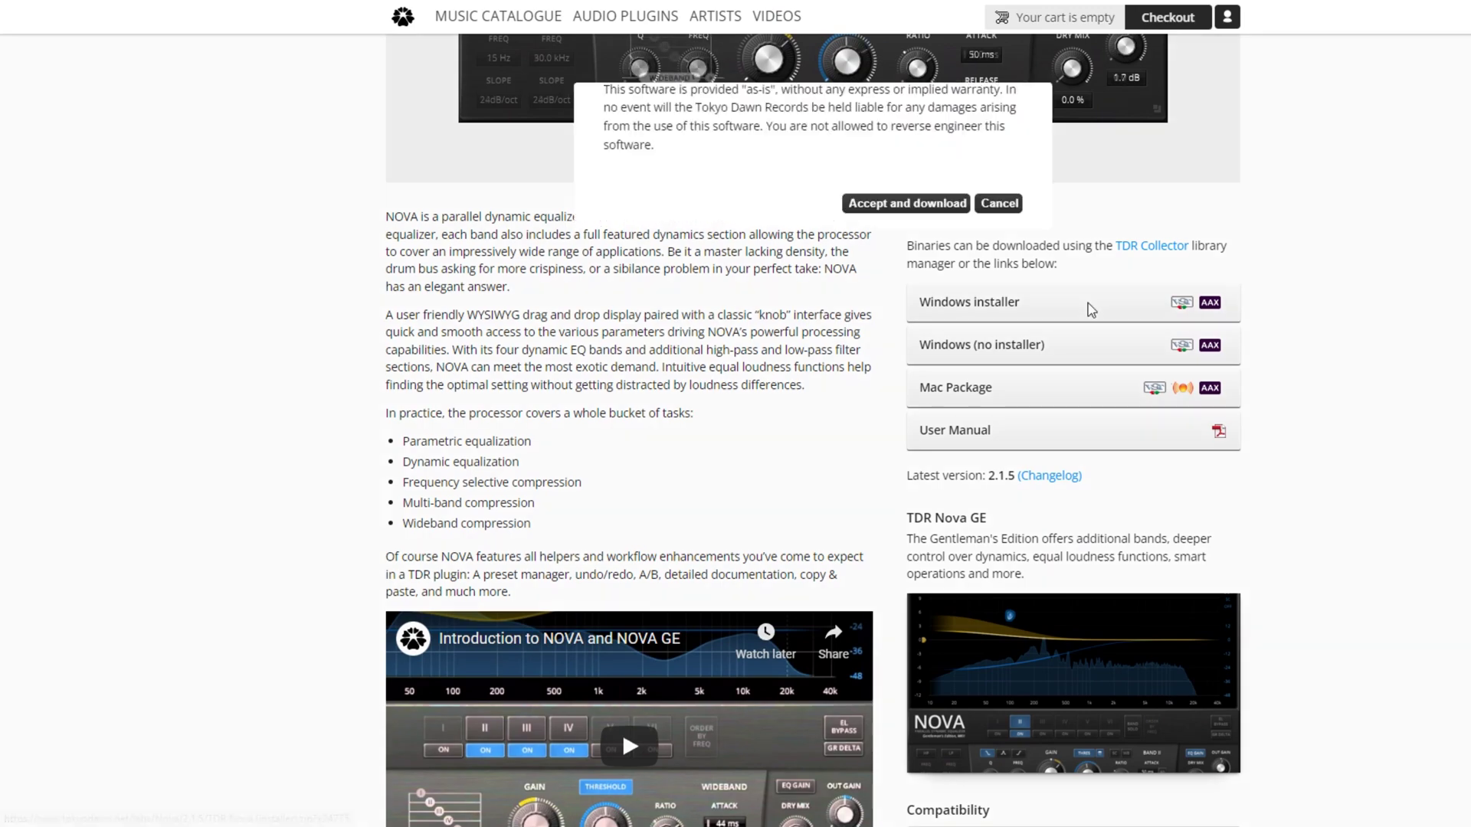
click(923, 475)
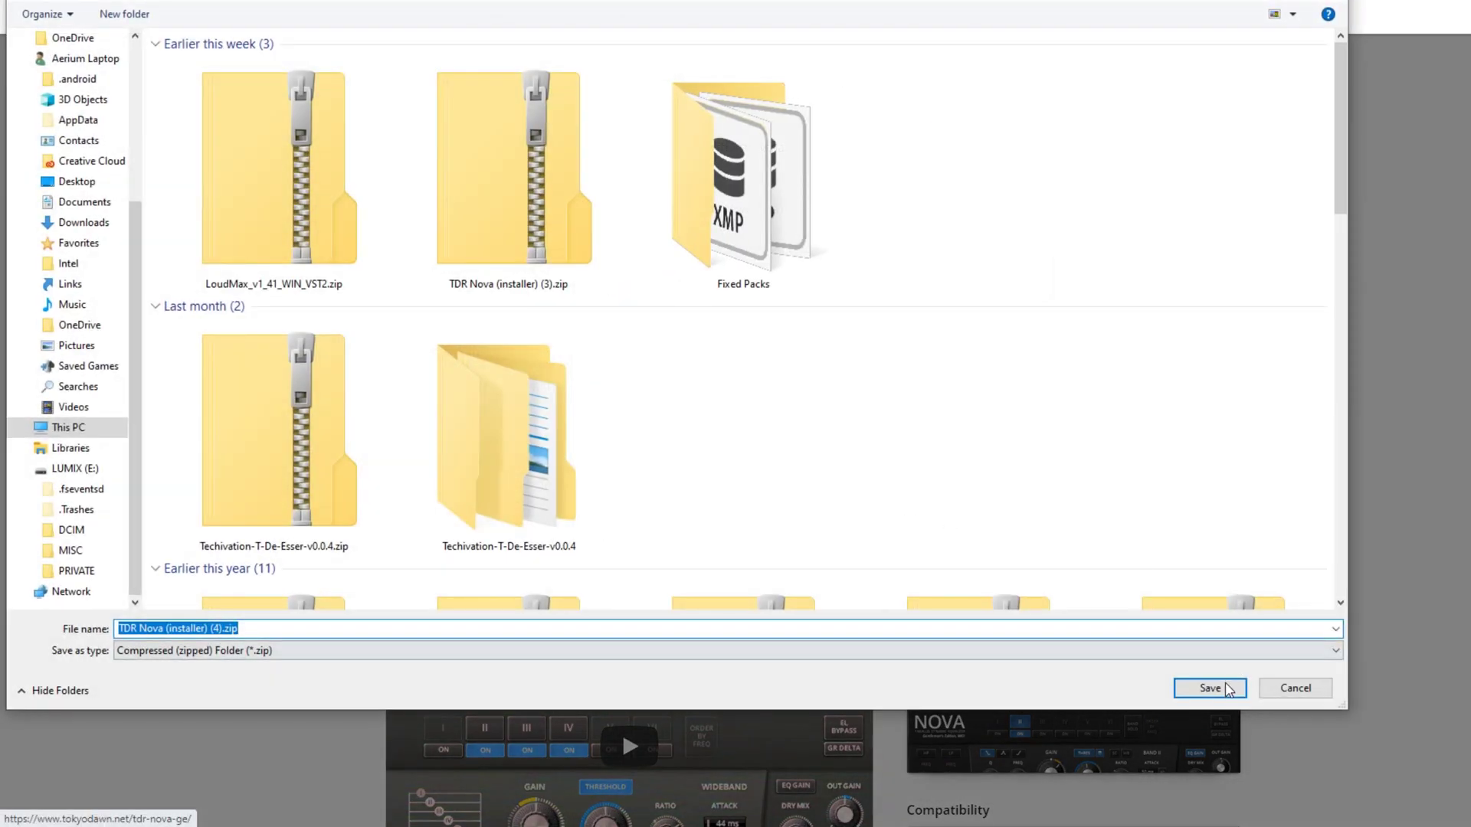
click(1226, 687)
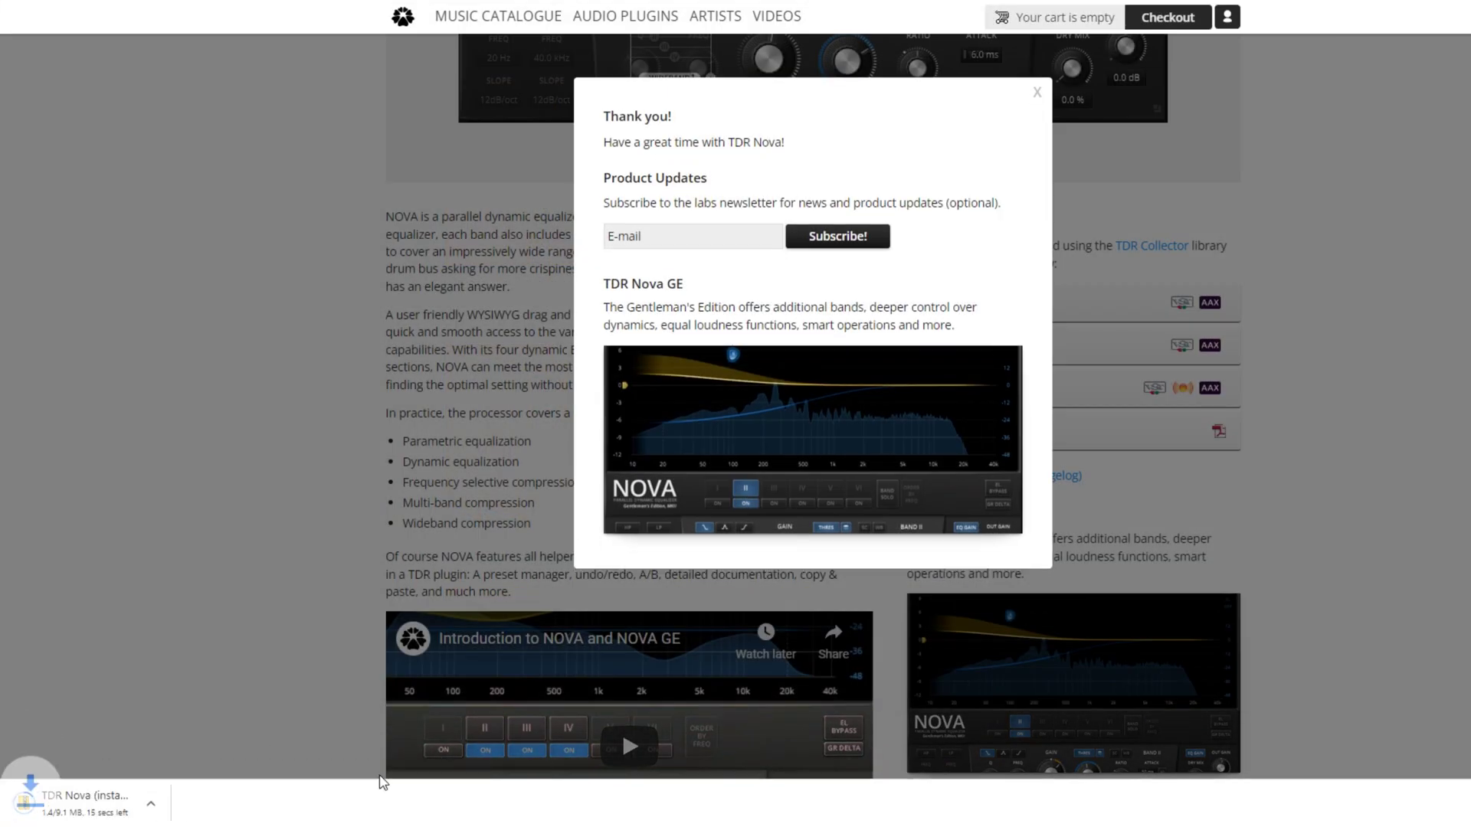
click(120, 803)
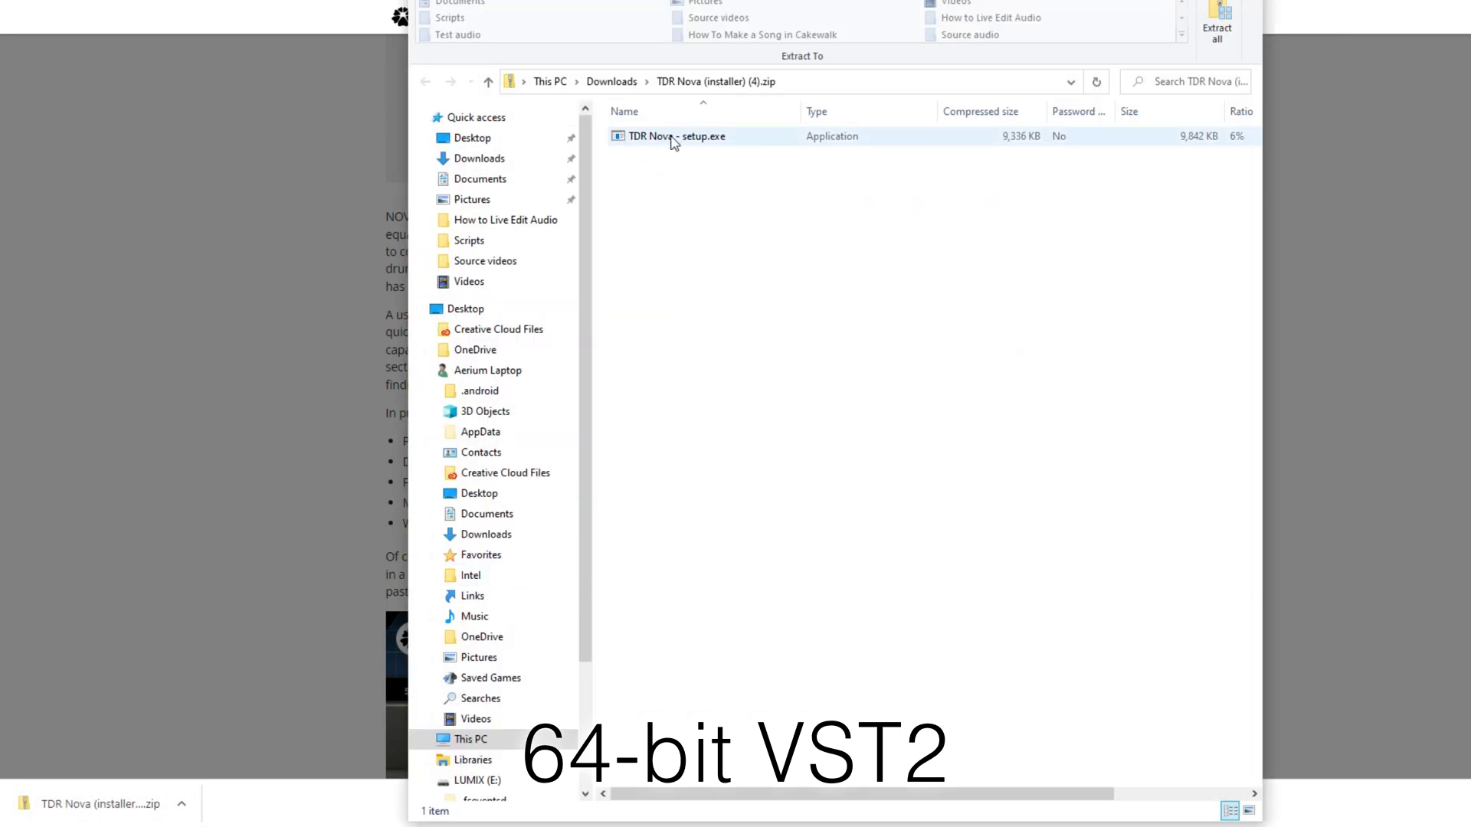
Step: Run TDR Nova setup, installing only the 64-bit VST2 plugin into C:\Program Files\VstPlugins
double_click(673, 138)
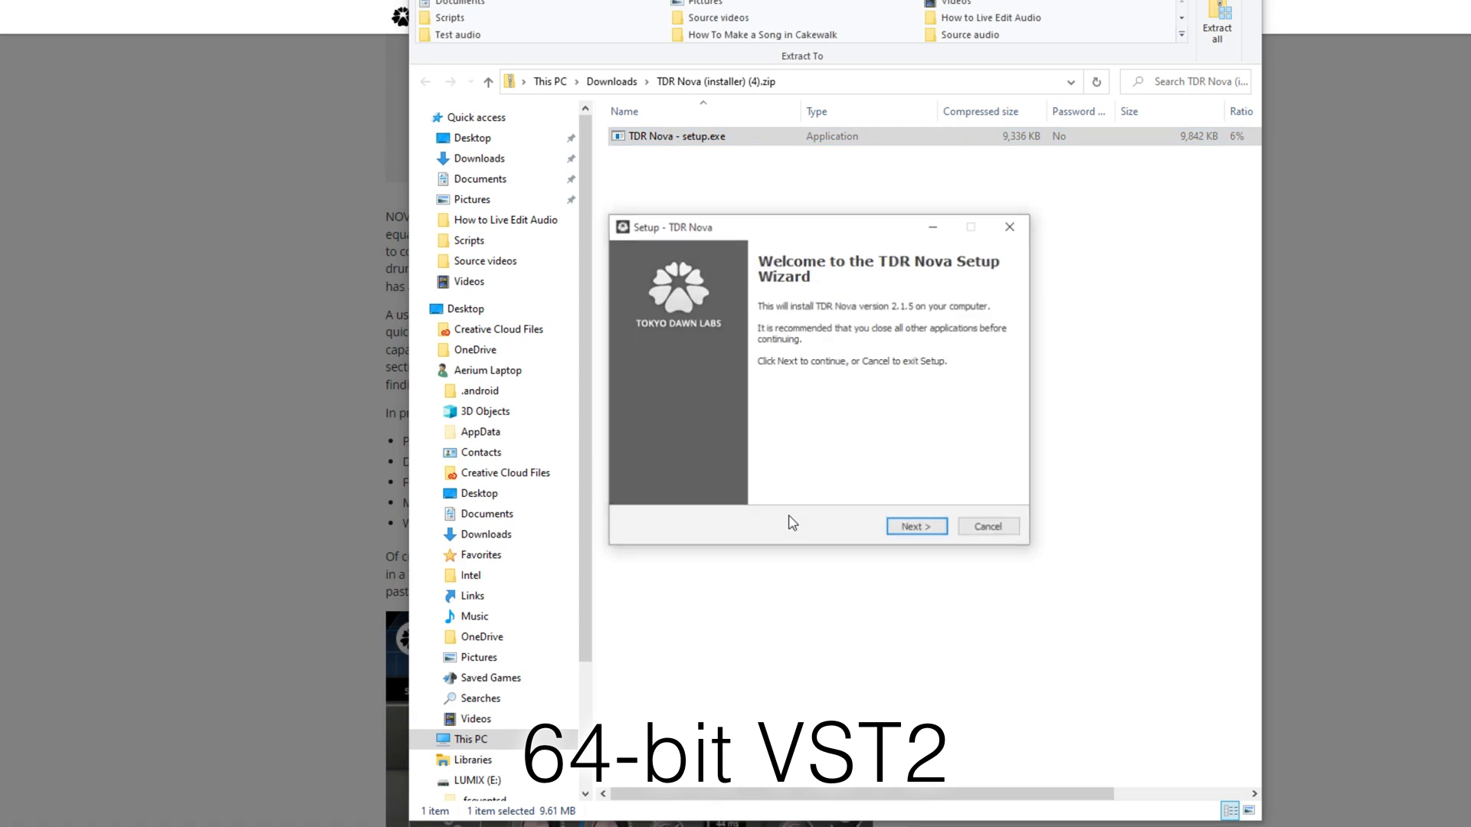
click(910, 534)
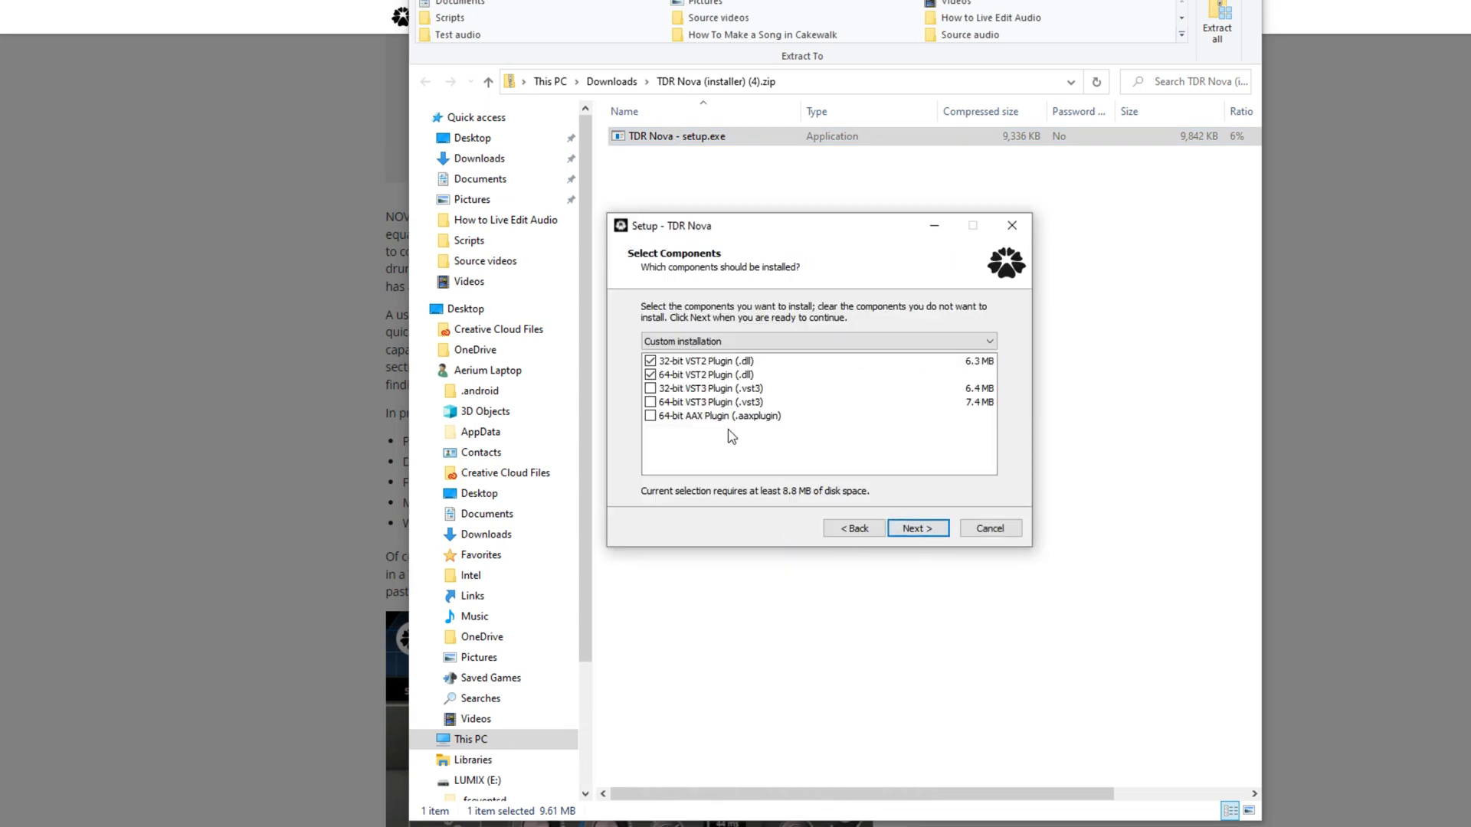
click(650, 361)
click(661, 374)
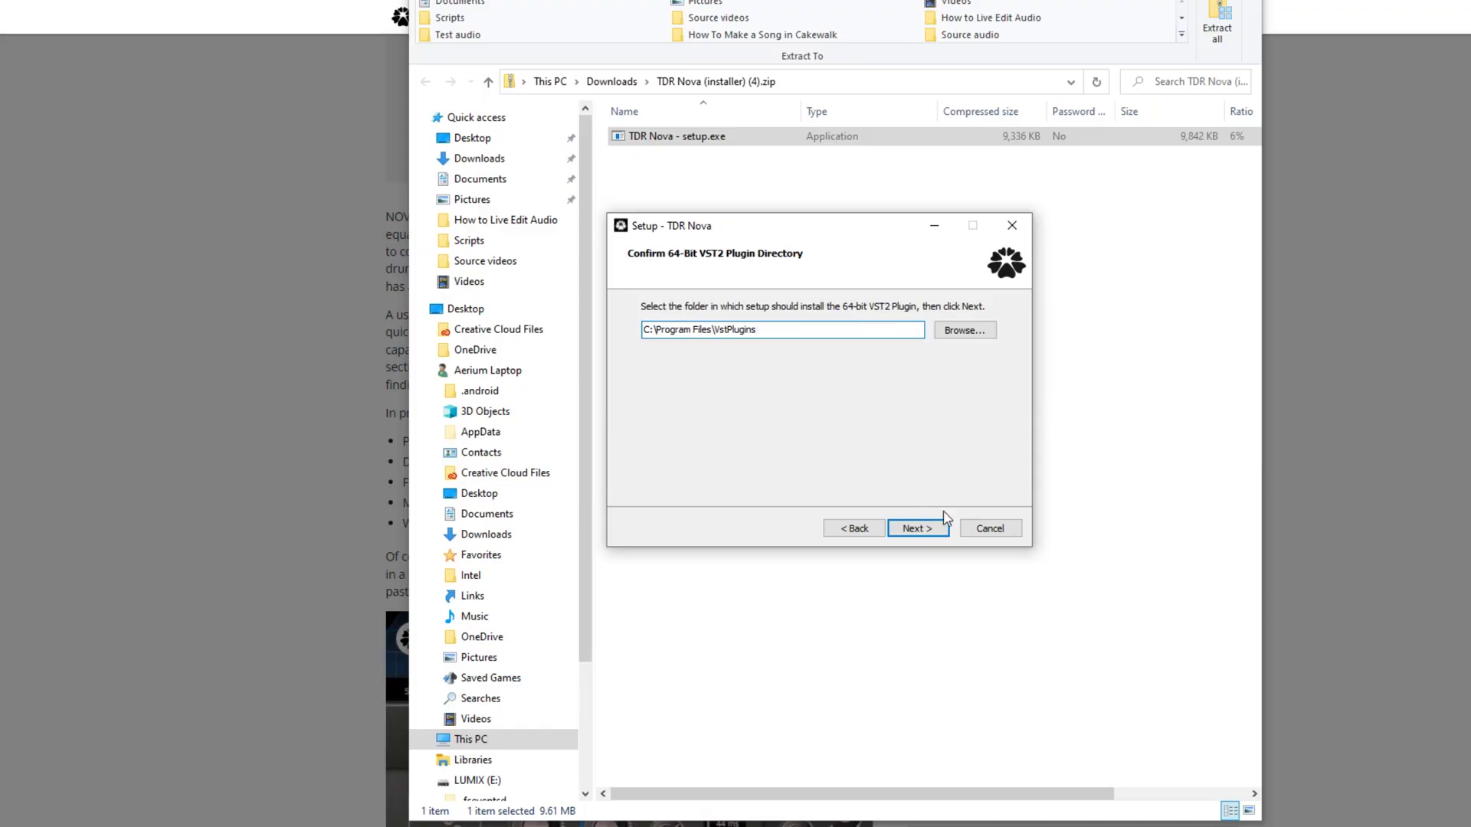
click(941, 530)
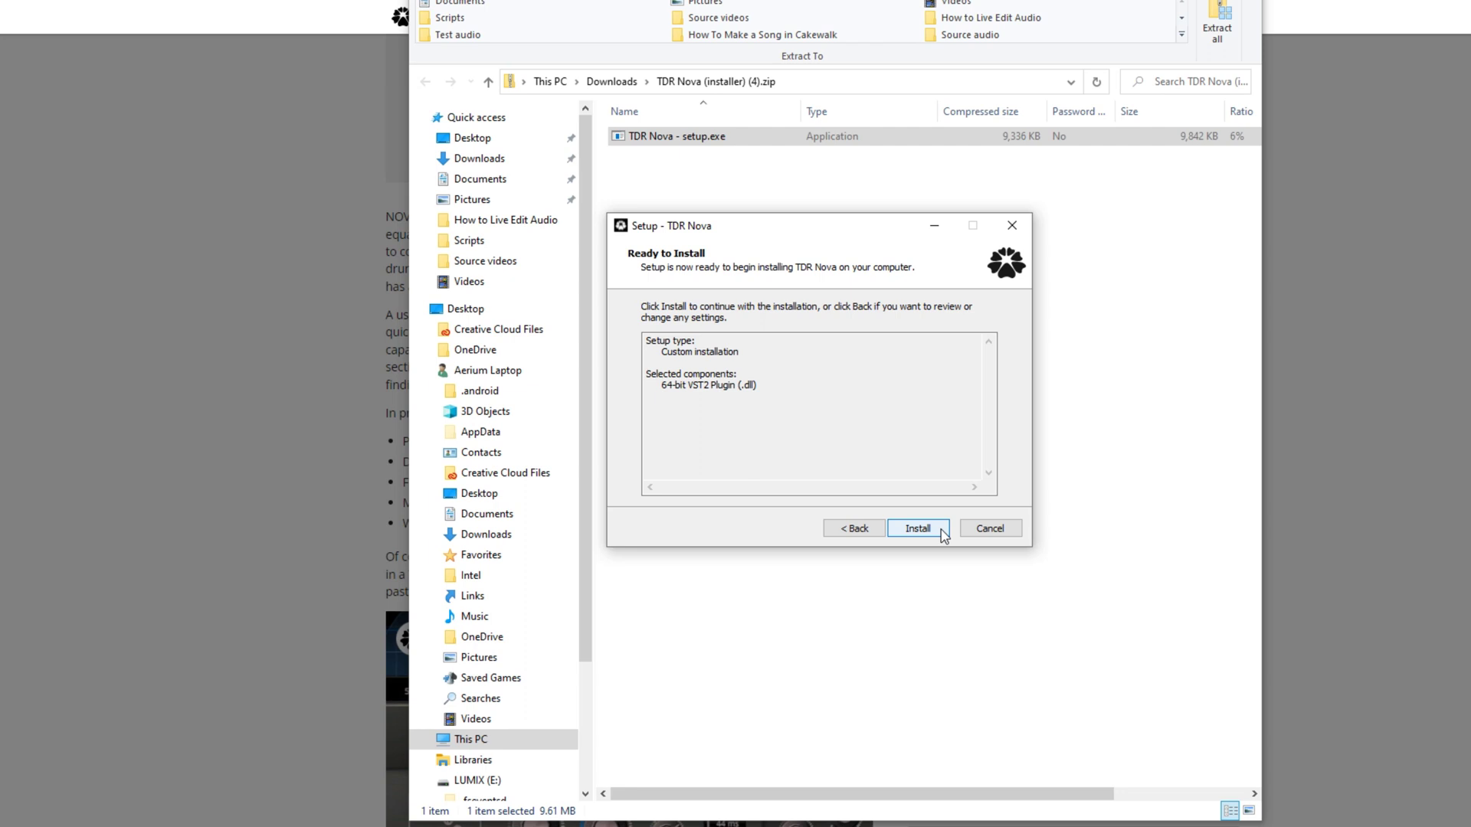
click(917, 528)
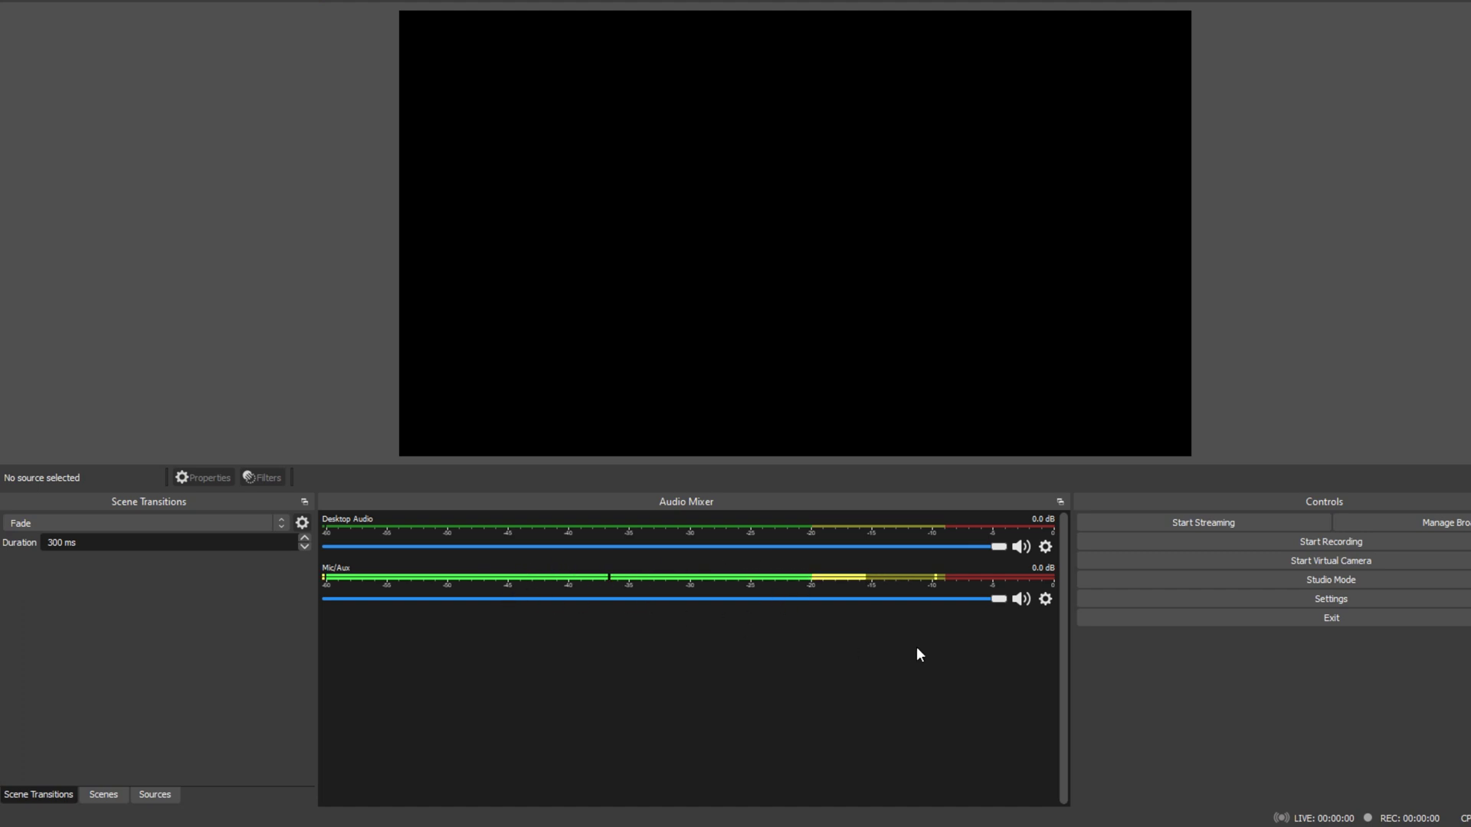
Step: Open the Filters window for the Mic/Aux source from the Audio Mixer's gear menu
click(1047, 601)
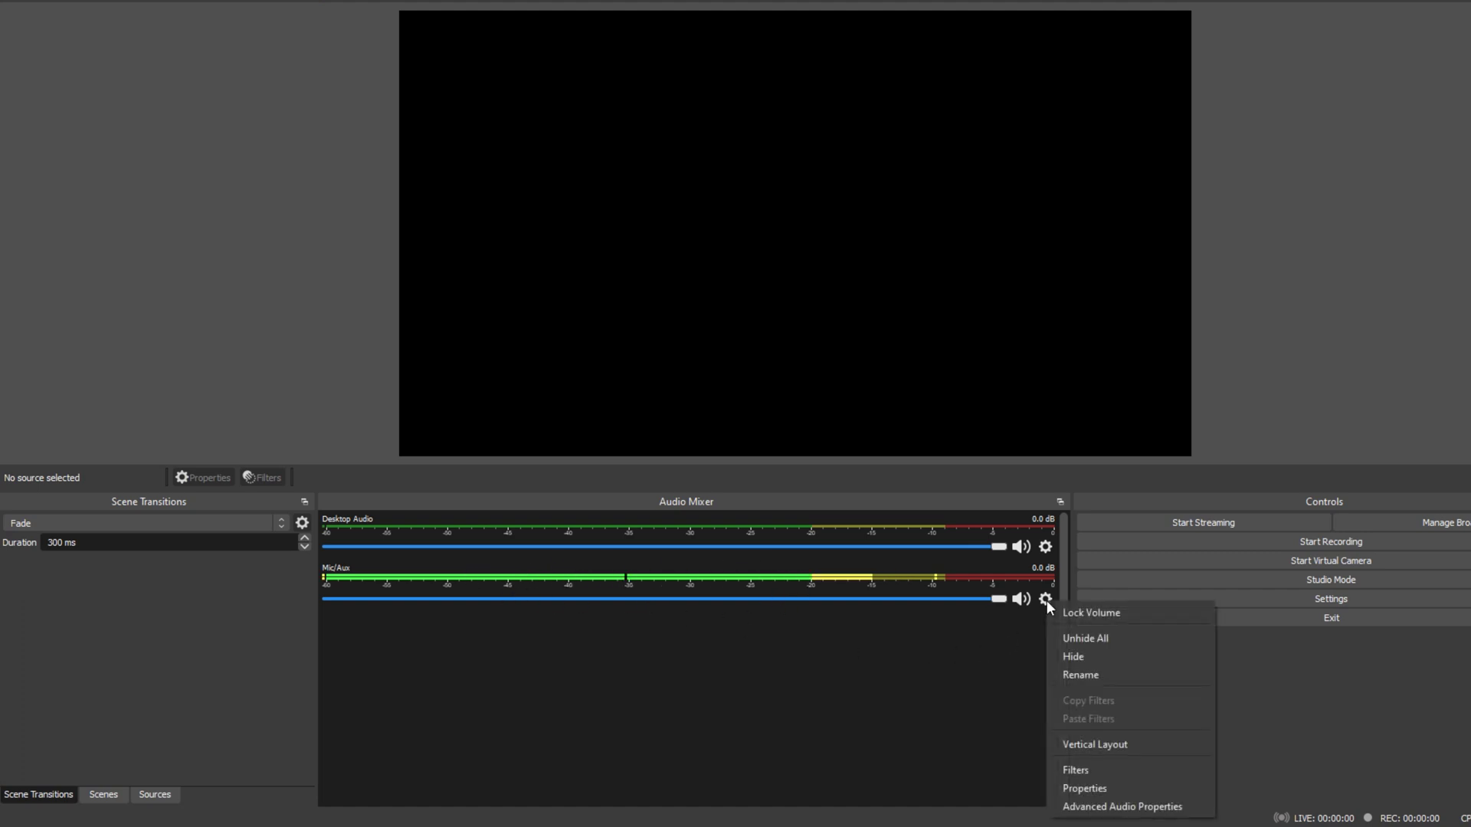
click(1091, 768)
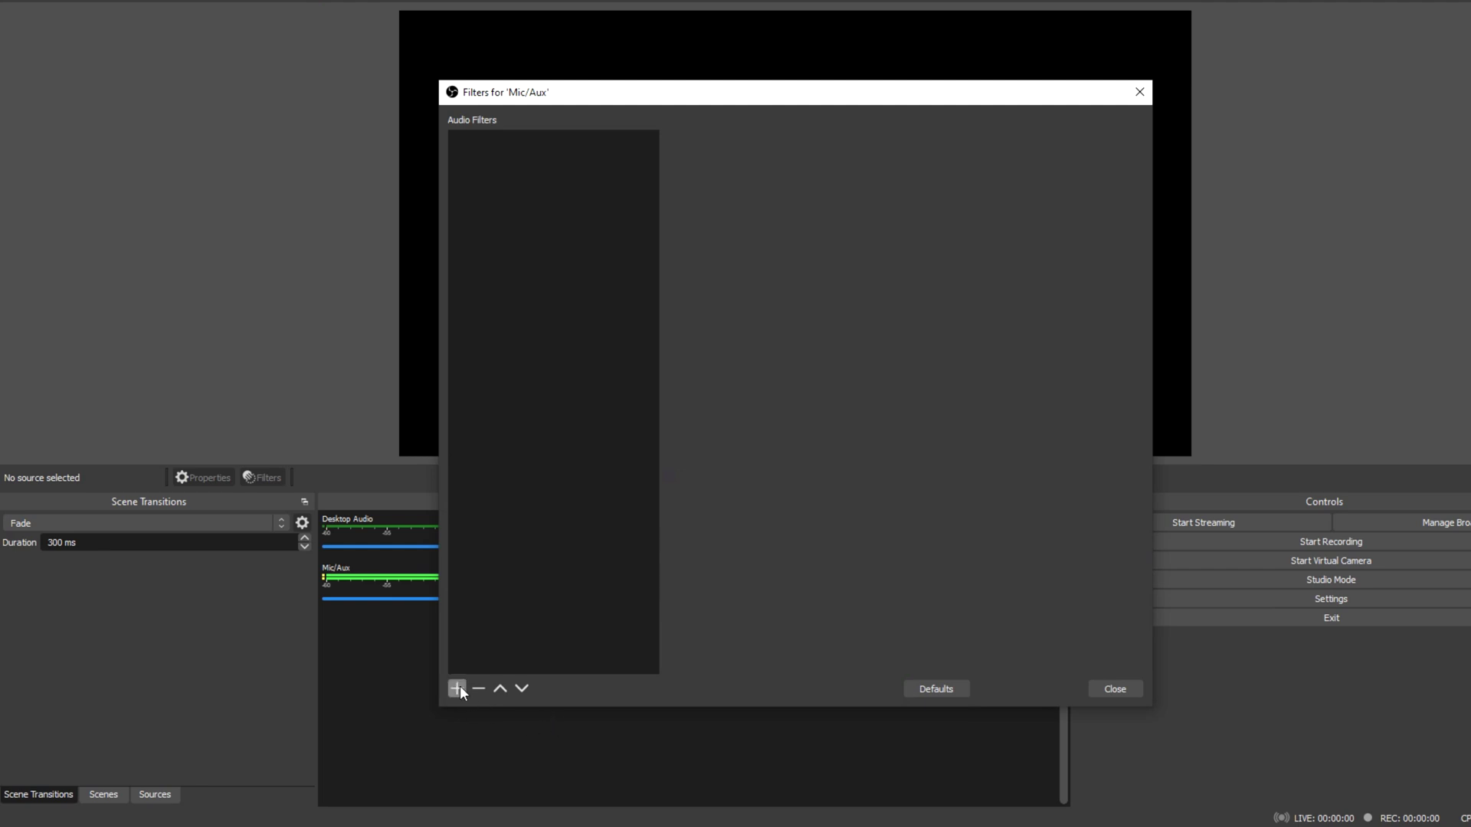
click(458, 689)
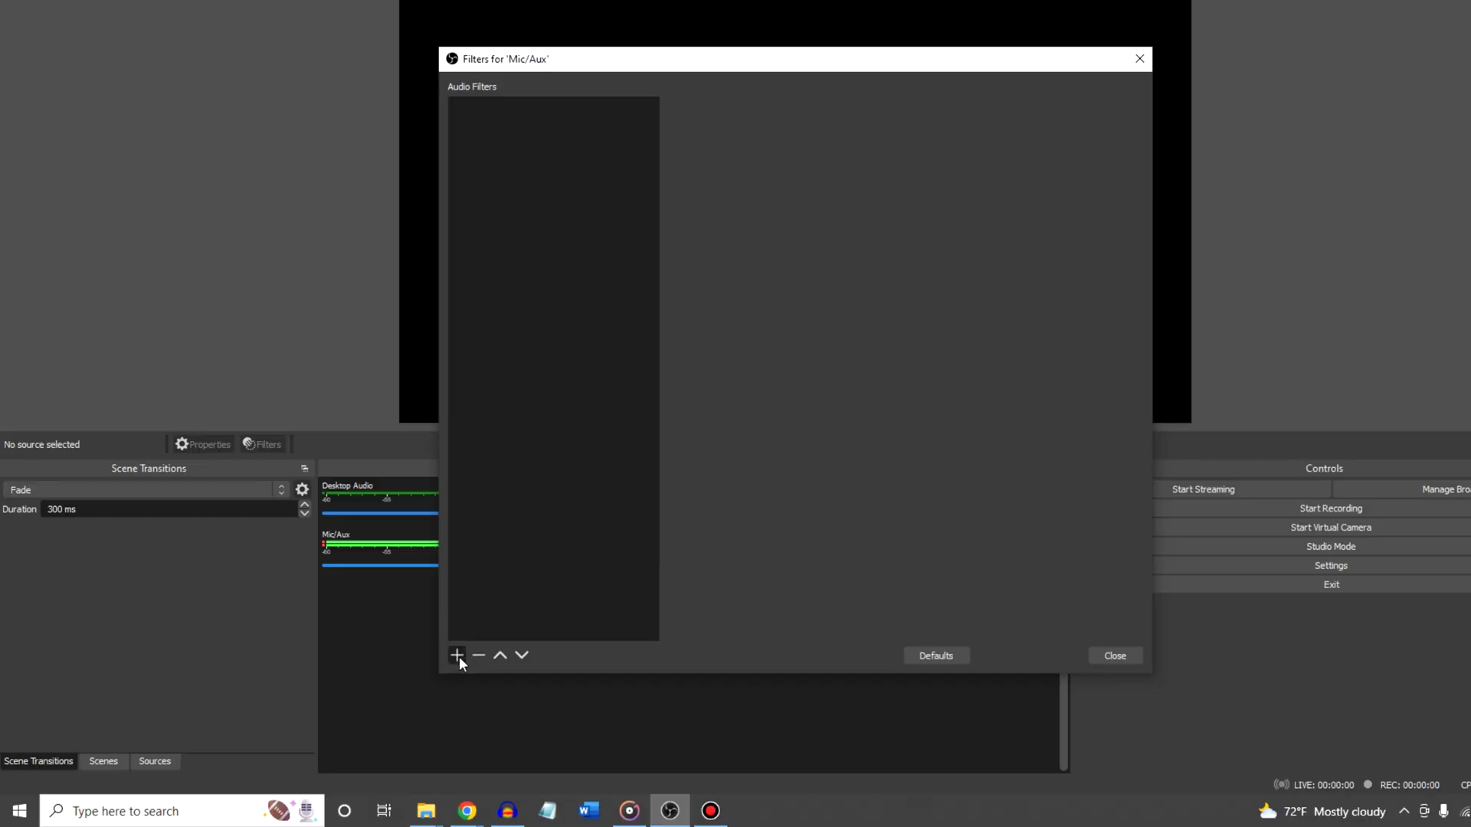
click(457, 656)
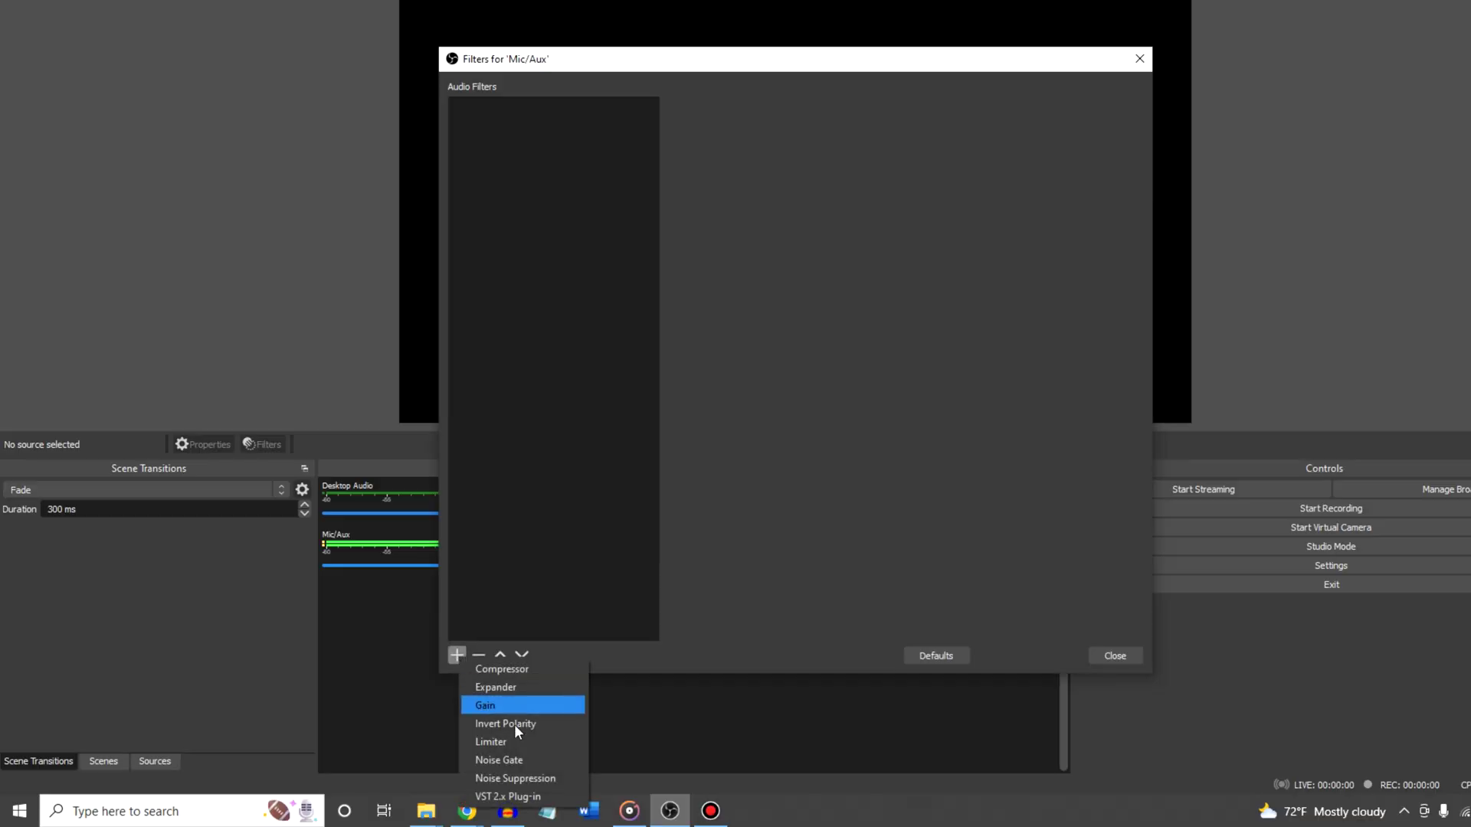
Step: Add a Noise Gate filter with a -50 dB close threshold and -45 dB open threshold
click(513, 758)
click(776, 405)
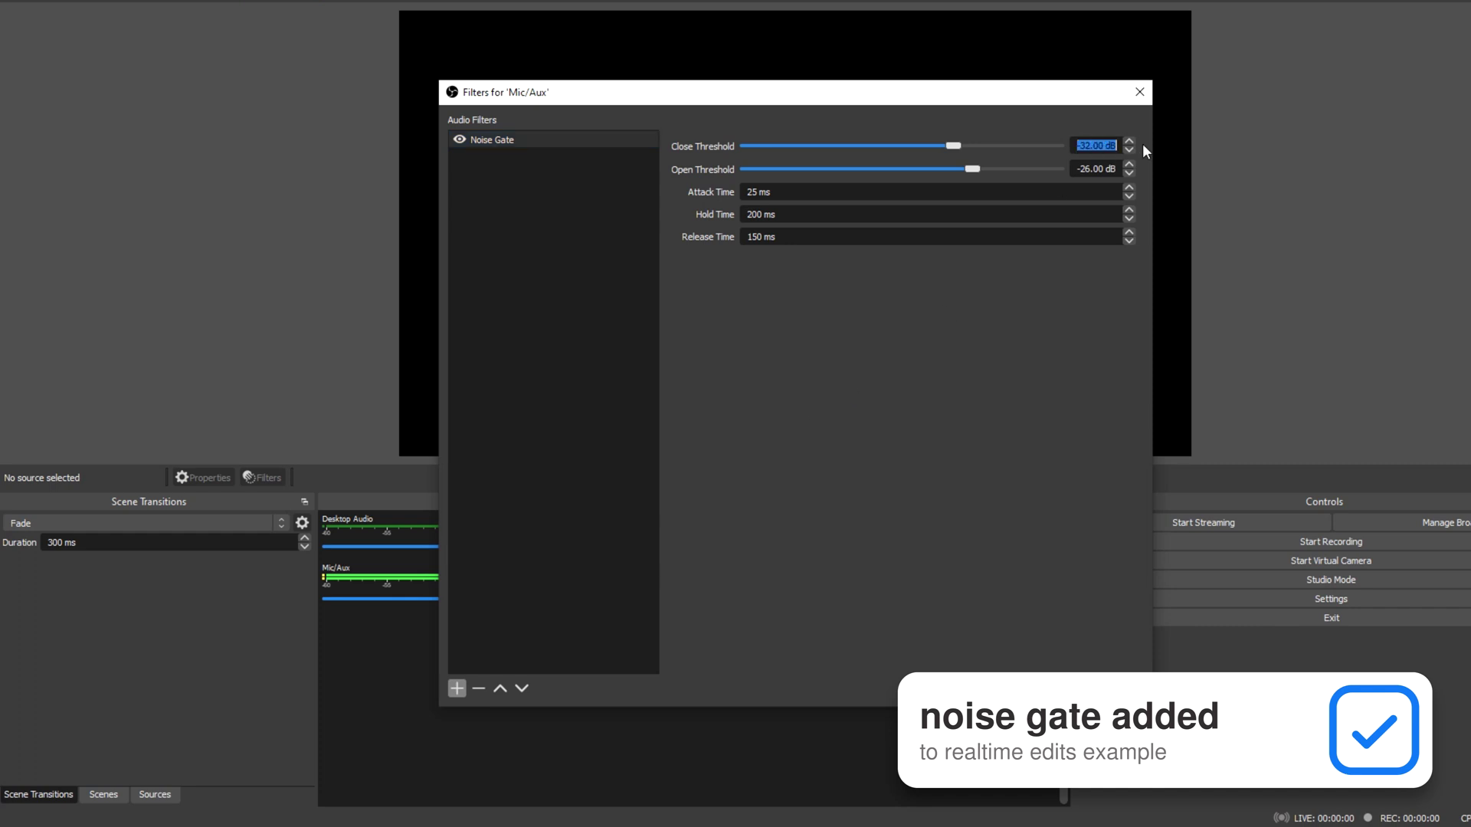
text(-50)
key(Tab)
text(-45)
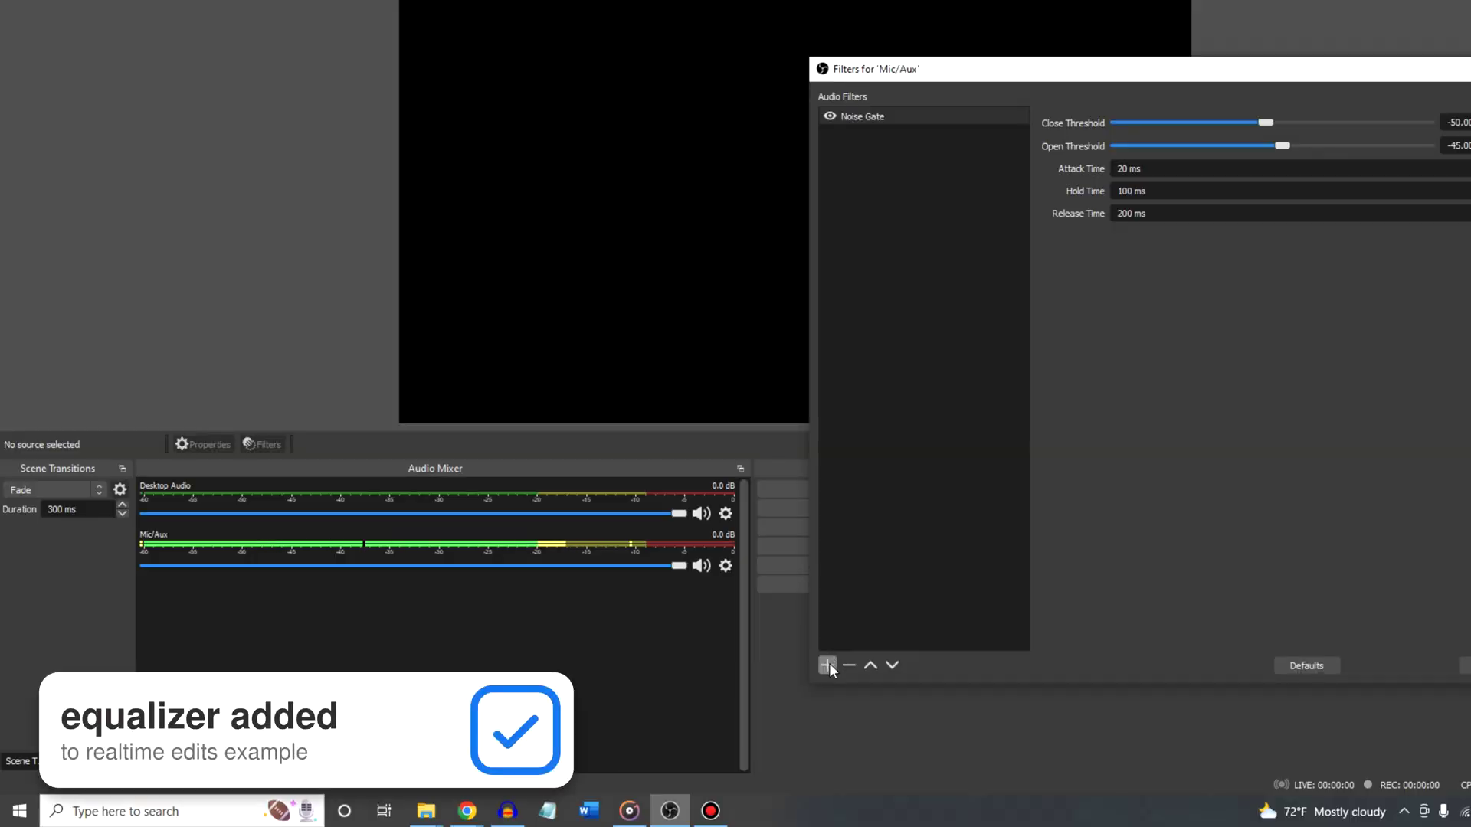
Step: Add a VST 2.x filter named Equalizer running TDR Nova and open its interface
click(873, 803)
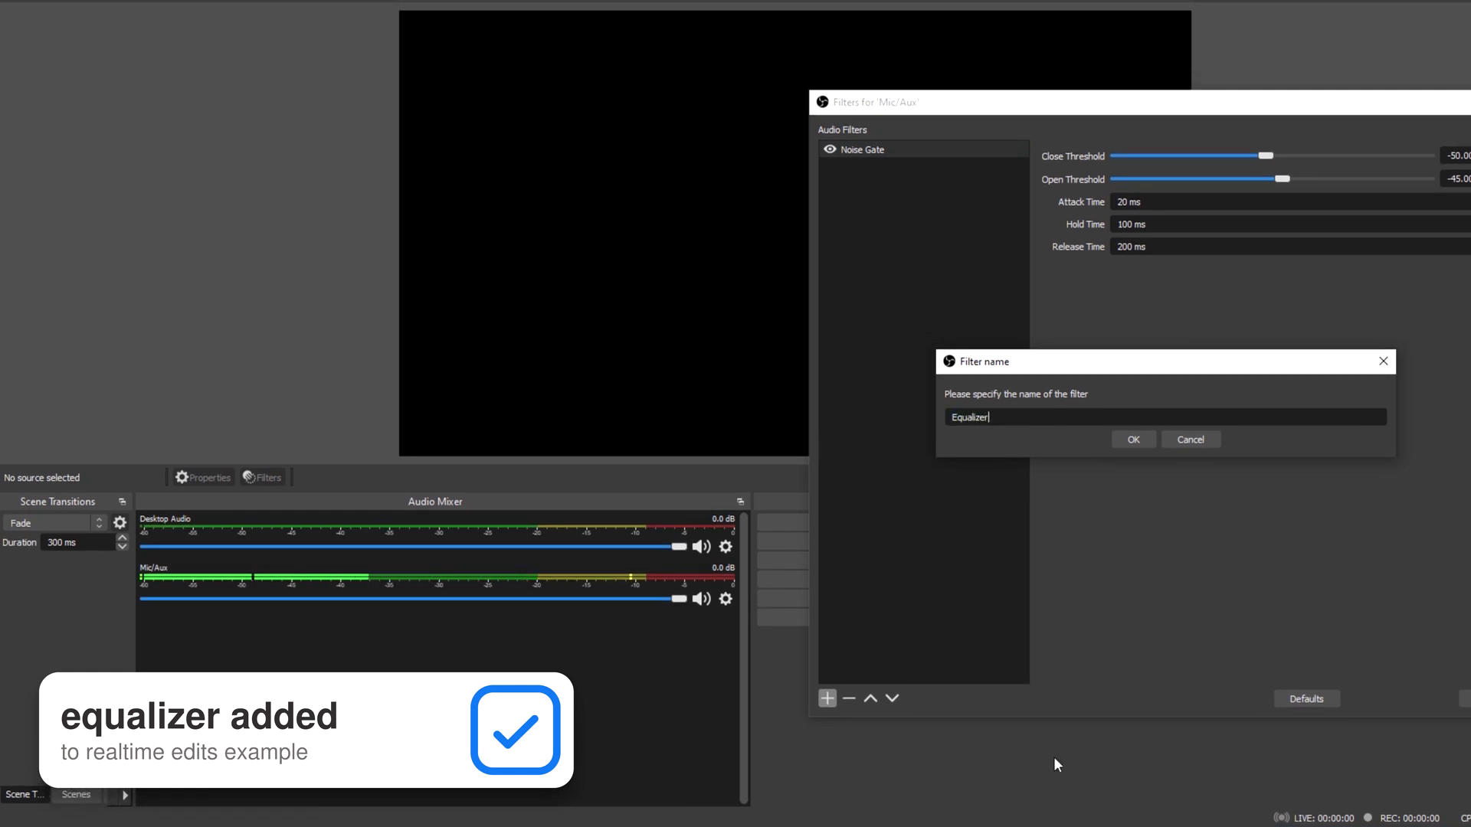
click(1138, 441)
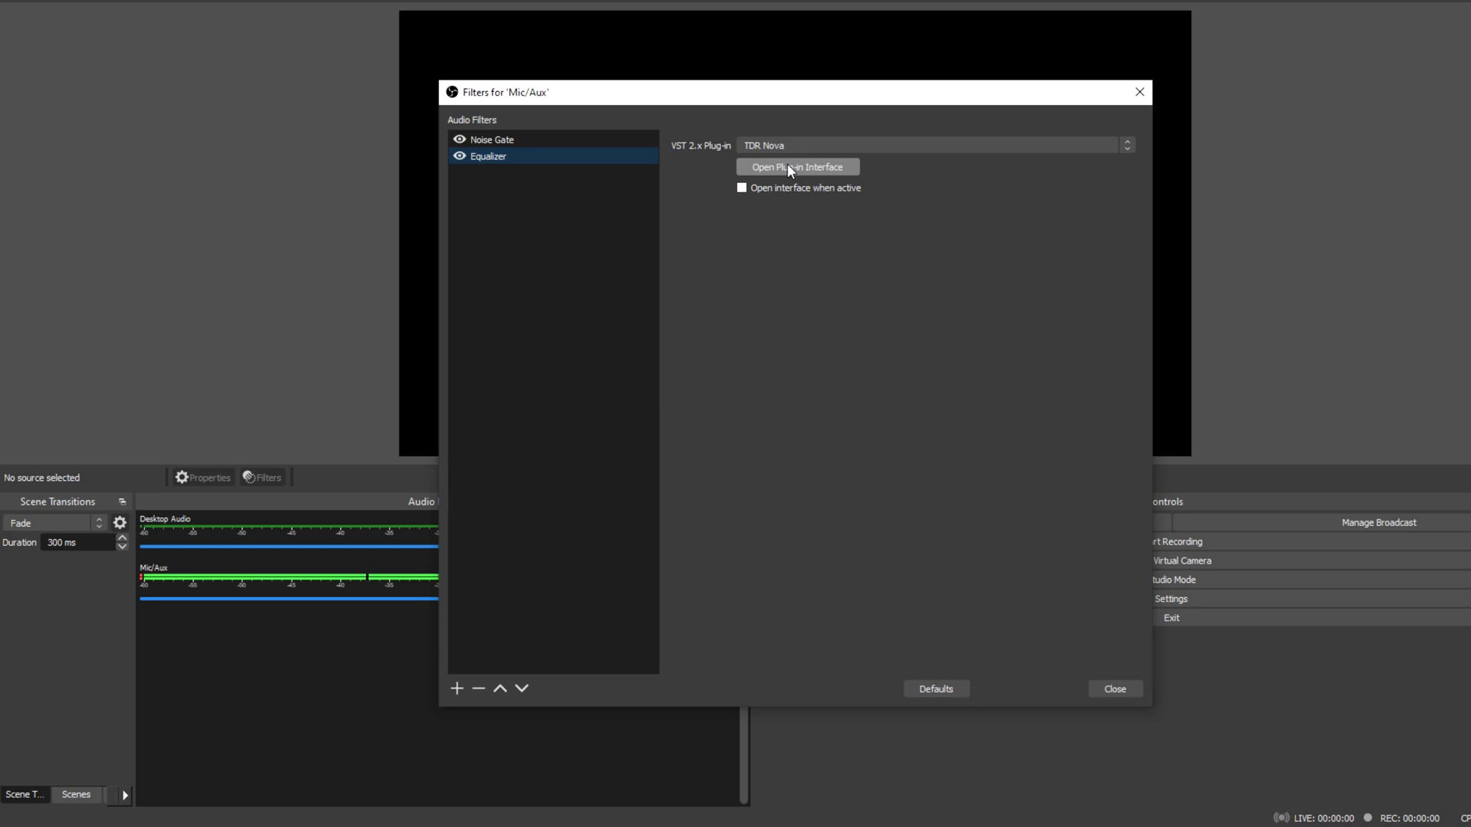
click(787, 163)
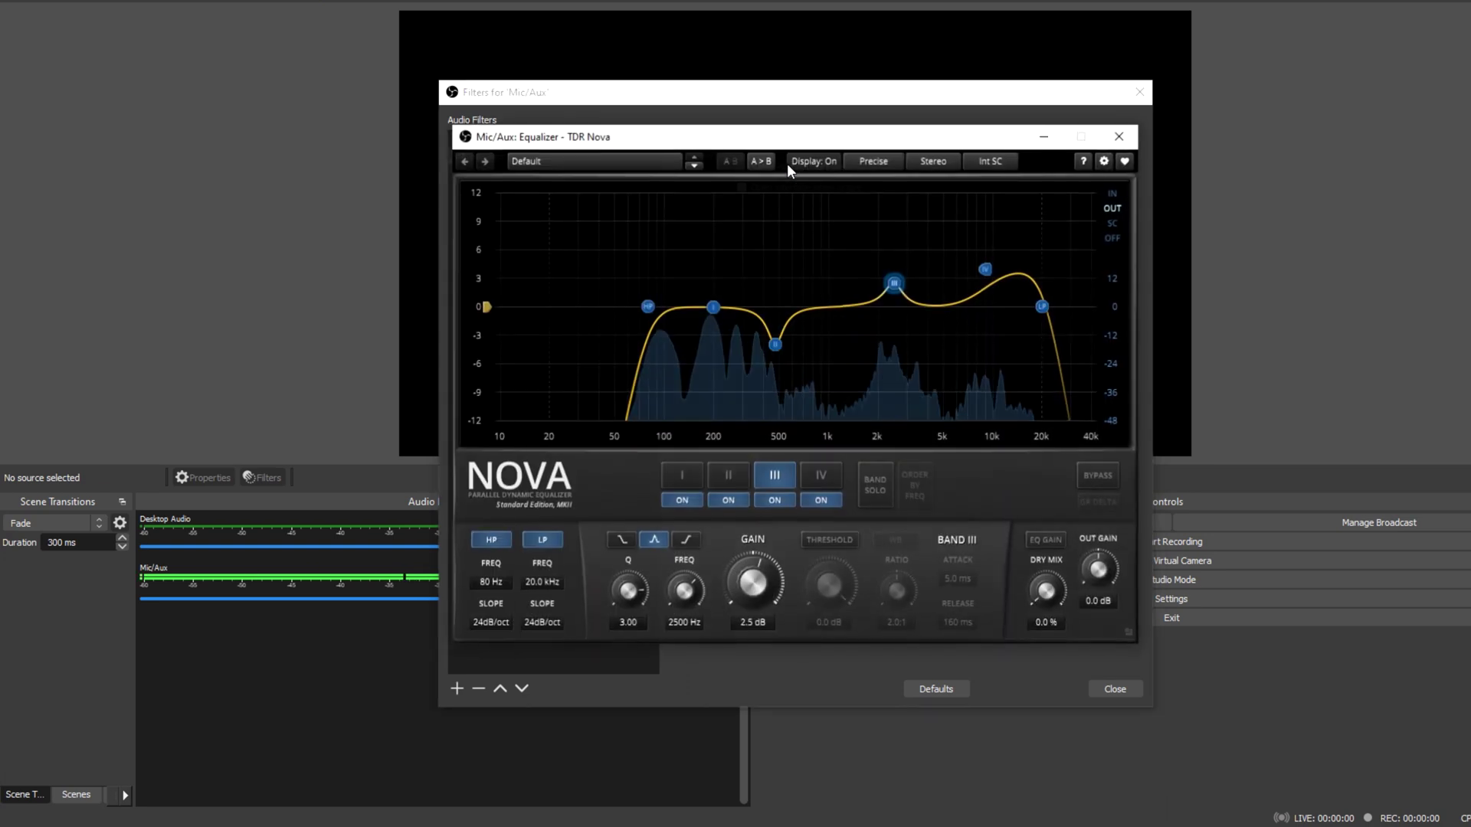
Step: Inspect TDR Nova's bands I–IV (474 Hz cut, 2500 Hz and 9.0 kHz boosts), then close it
click(795, 244)
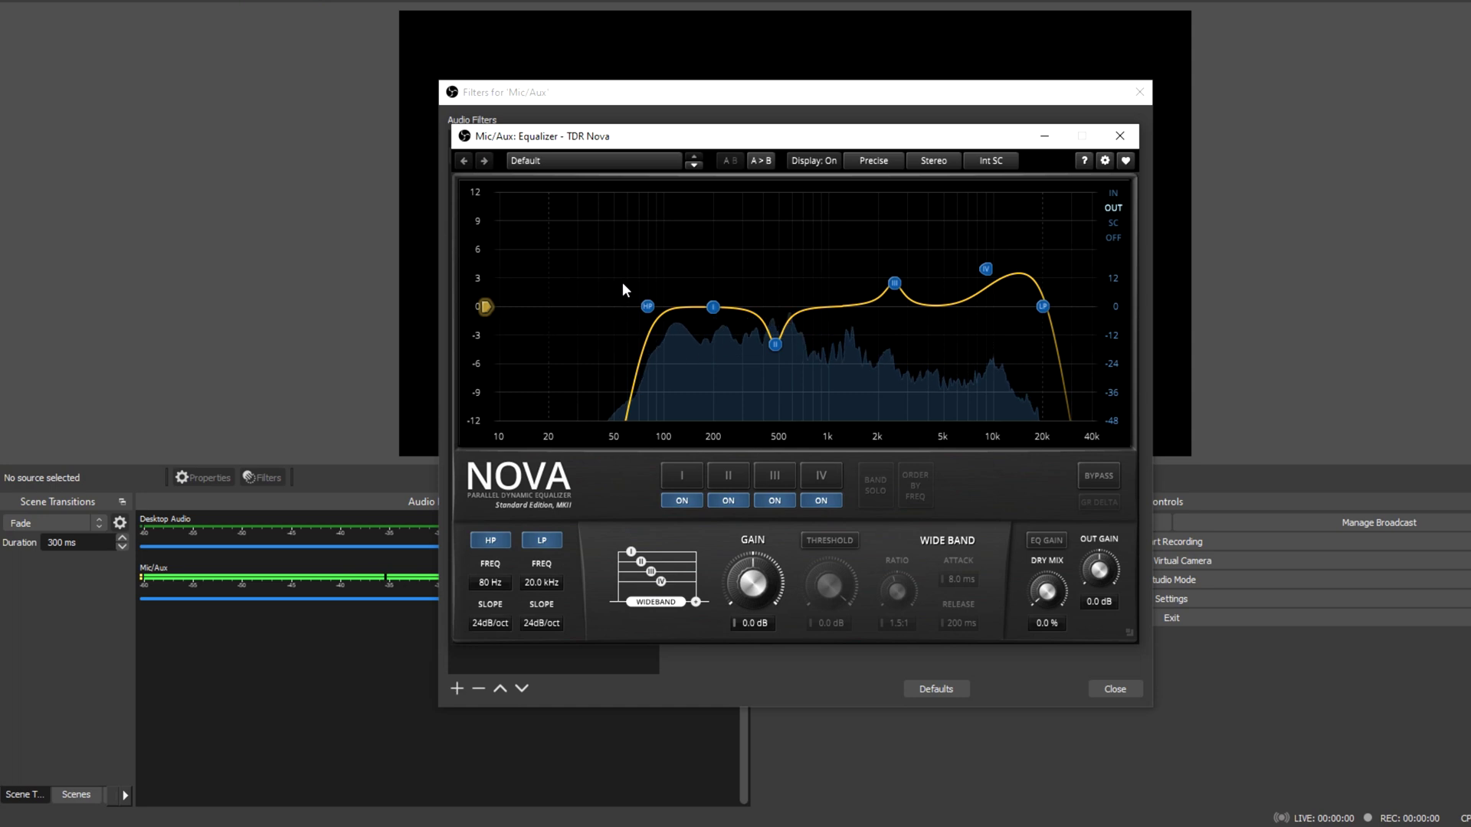
click(717, 306)
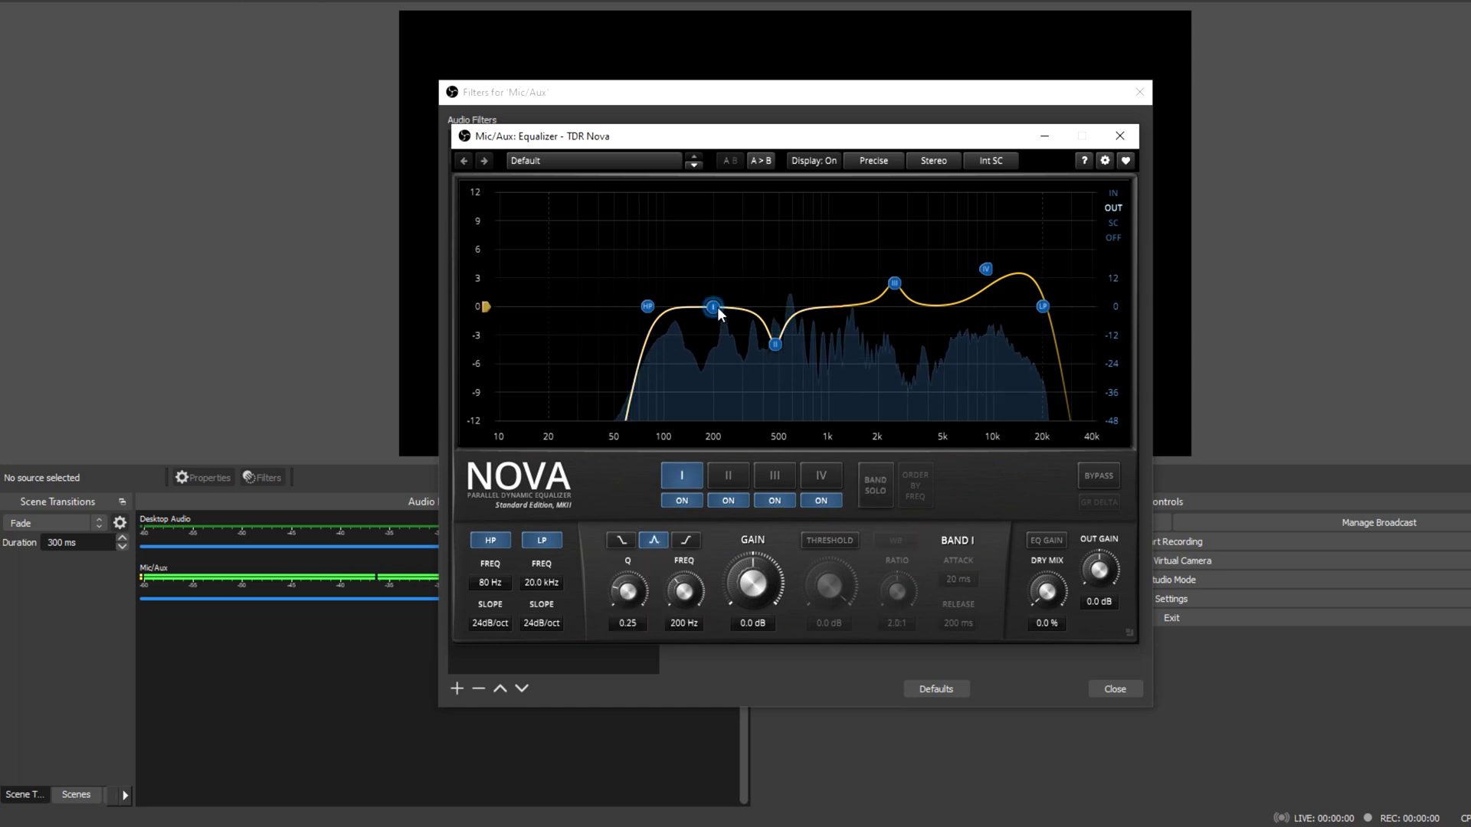
click(775, 345)
click(895, 284)
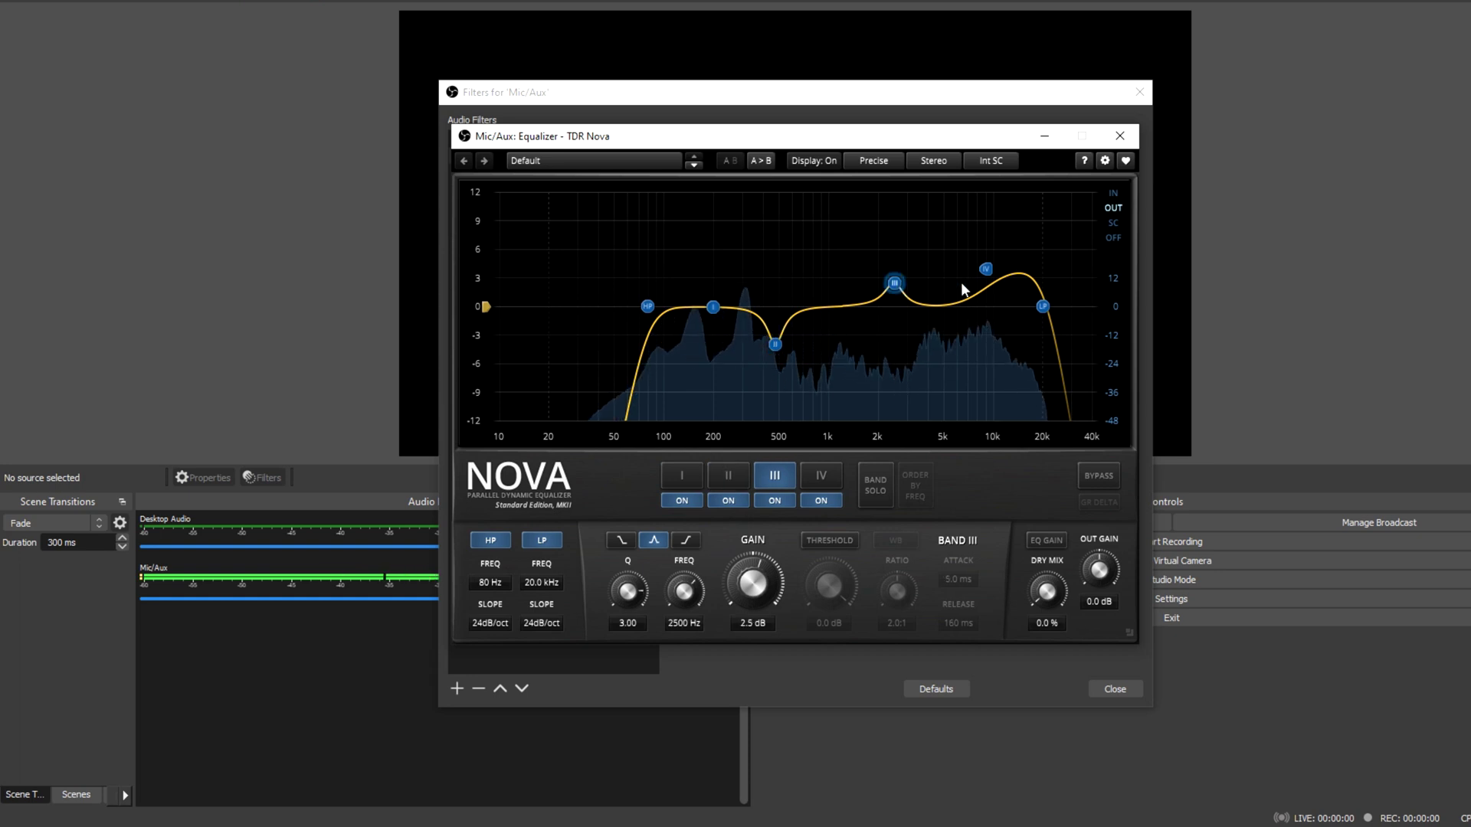
click(986, 270)
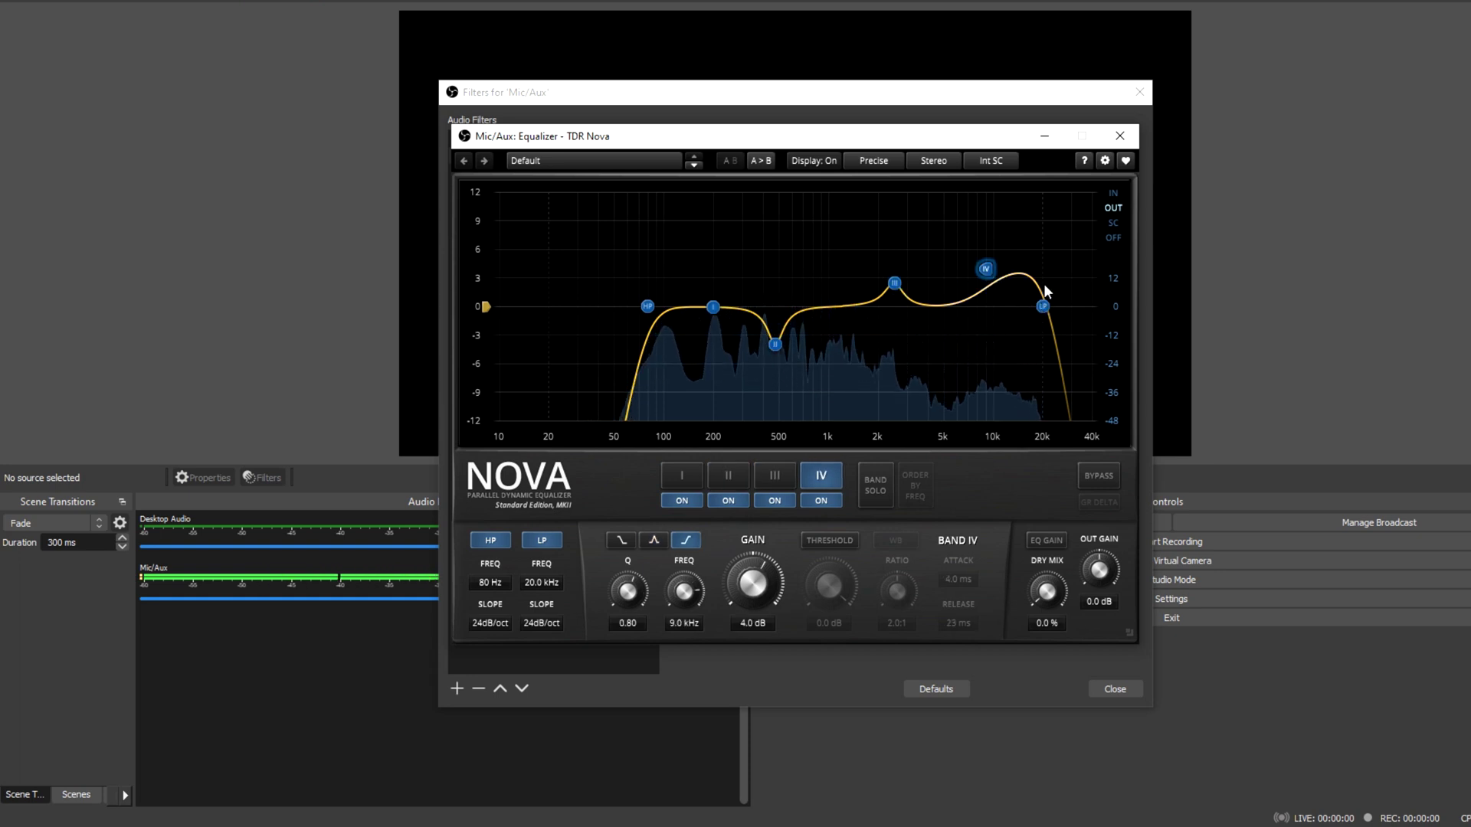
click(1032, 332)
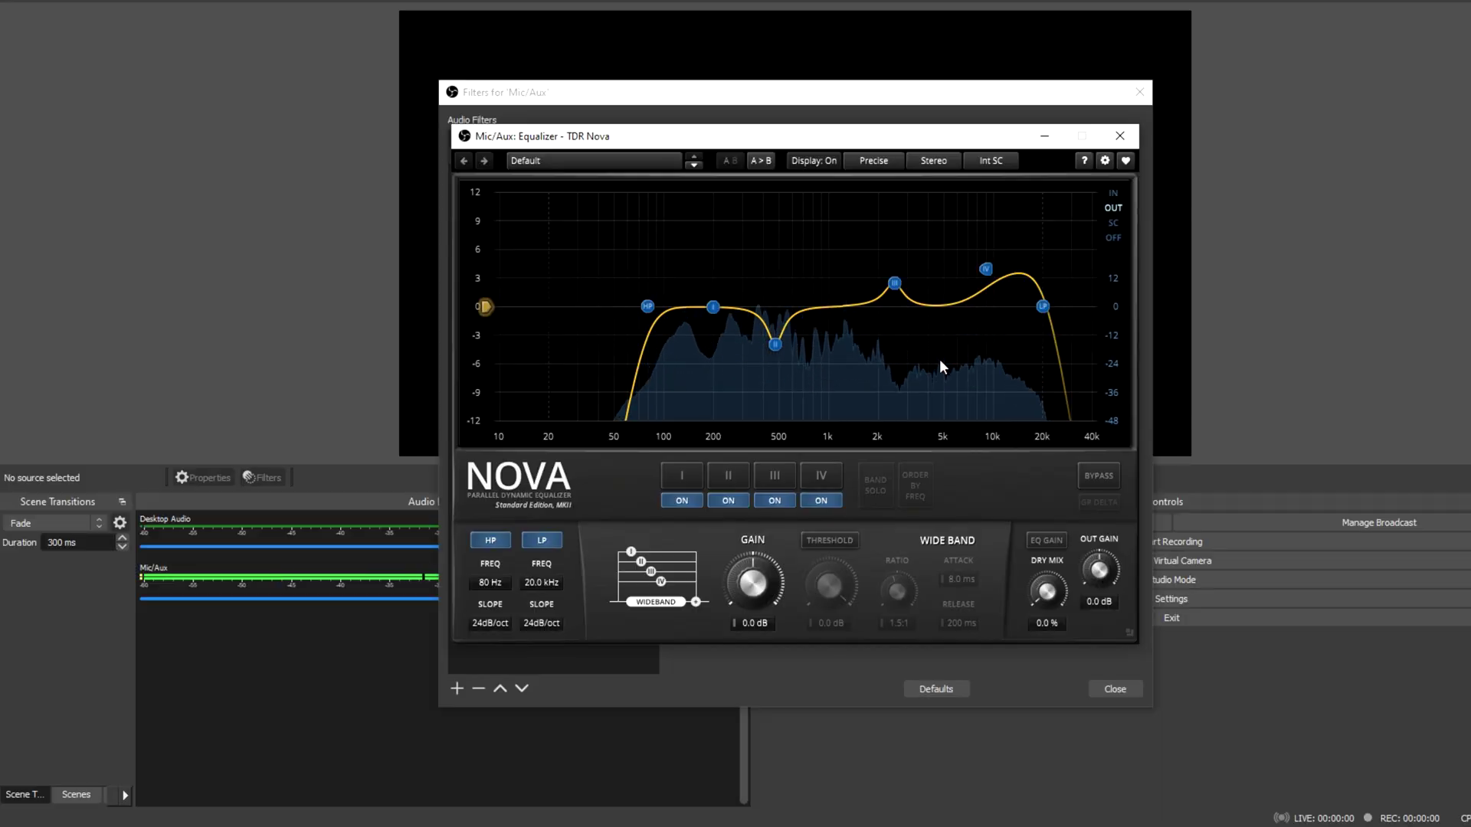
click(1120, 135)
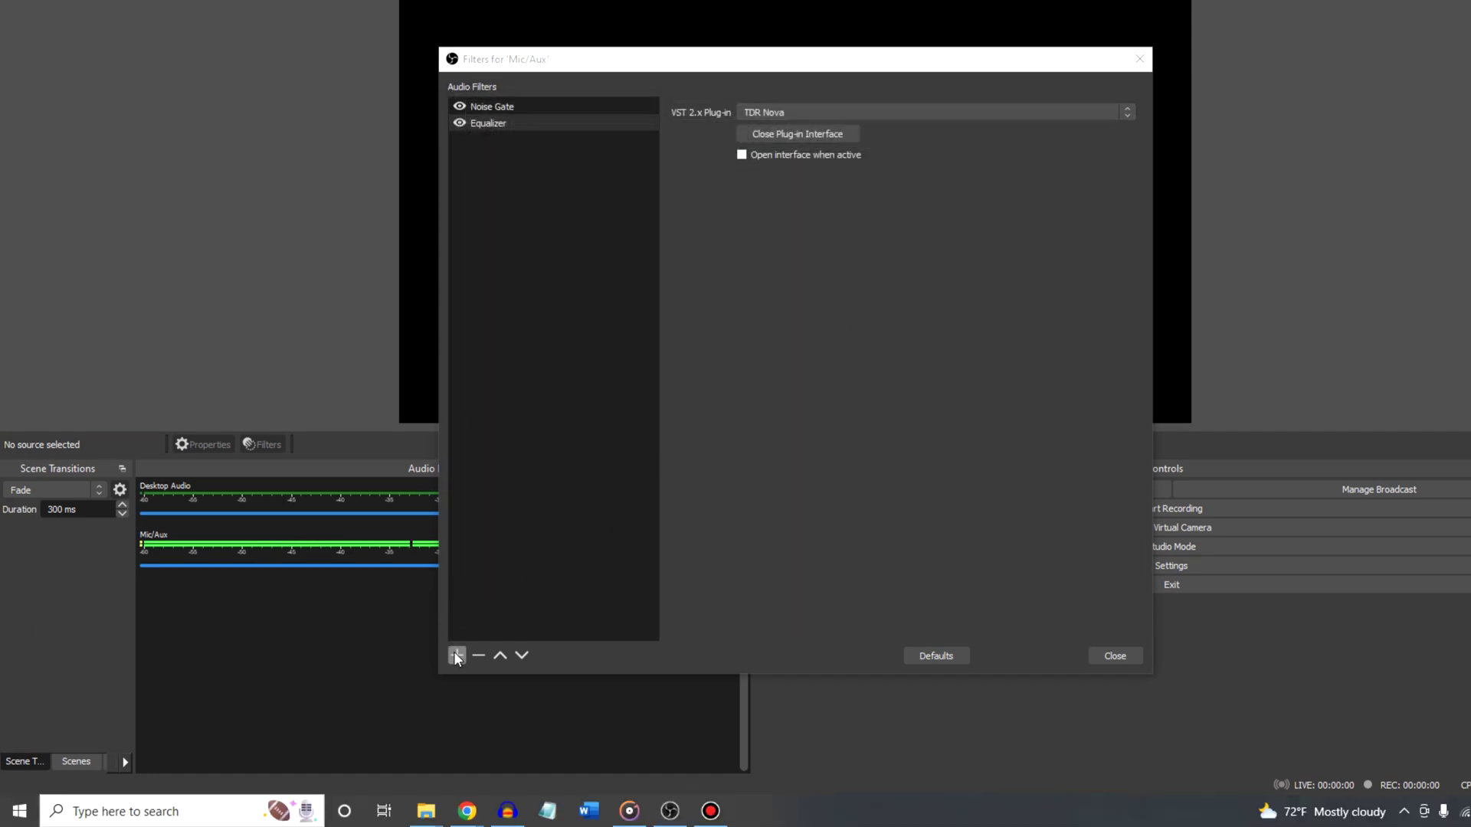
click(457, 656)
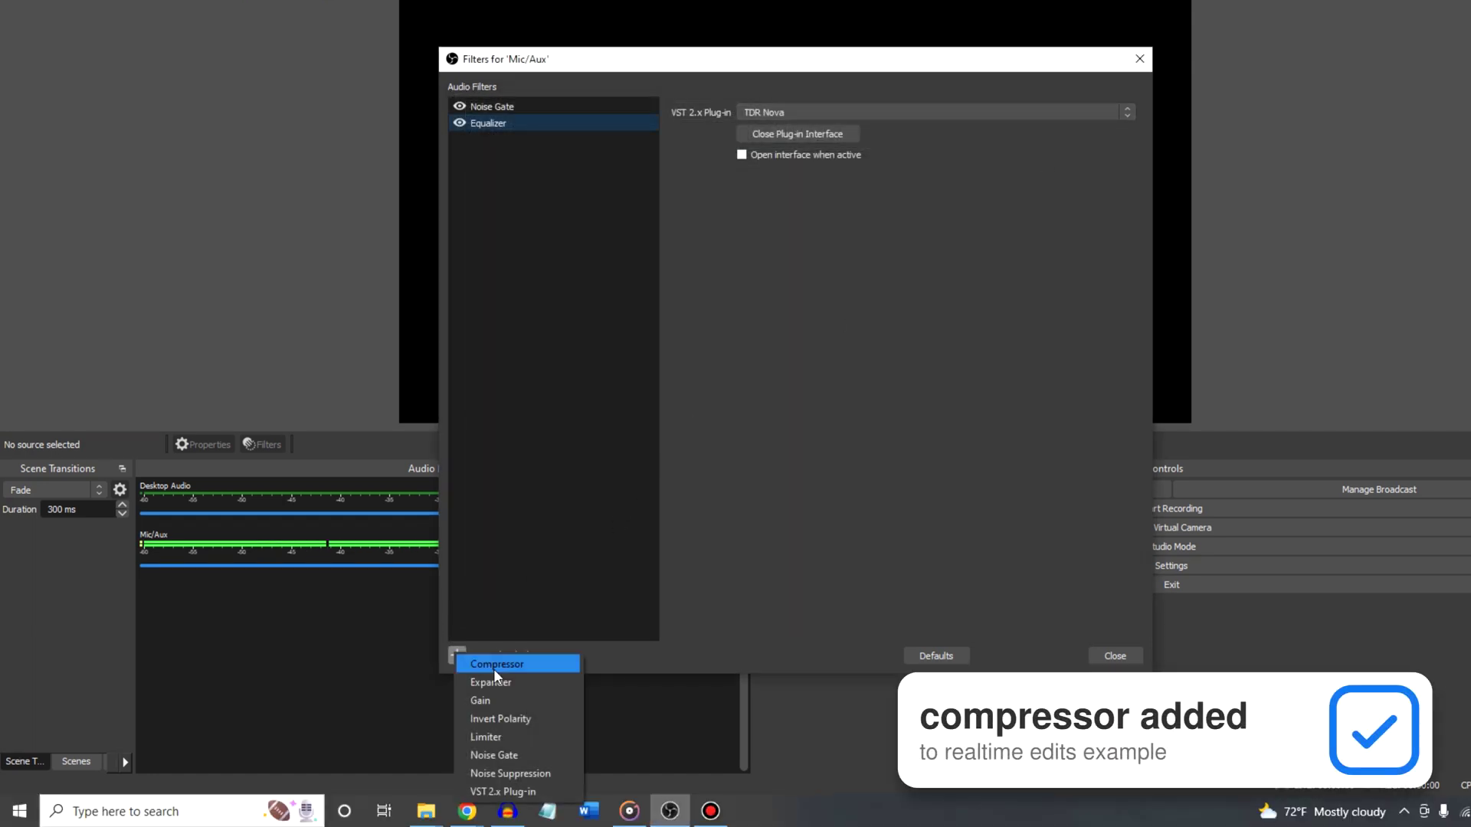
Step: Add a VST filter named Compressor running TDR Molotok and open its interface
click(513, 799)
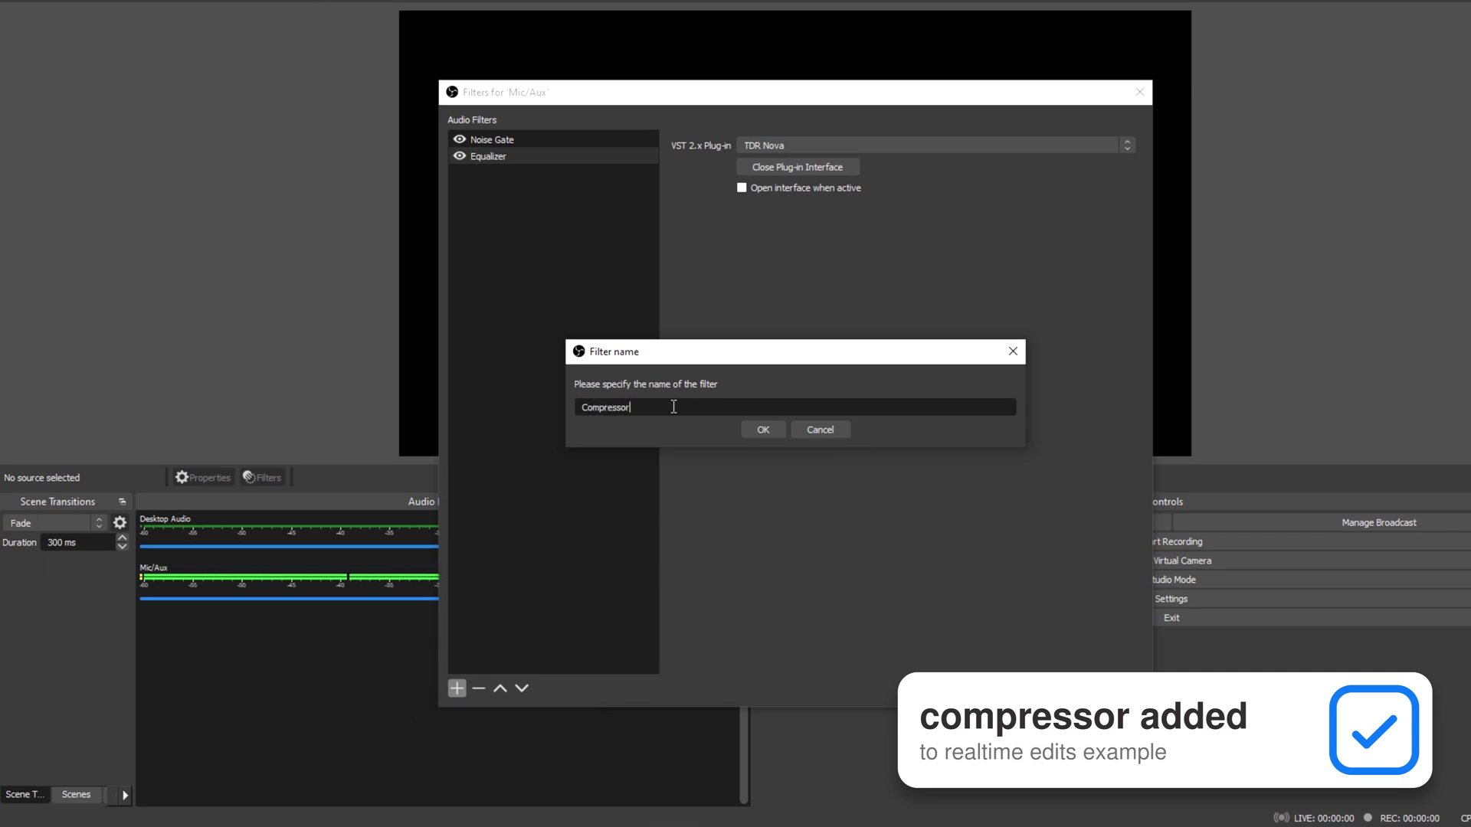
click(761, 430)
scroll(843, 145, down, 2)
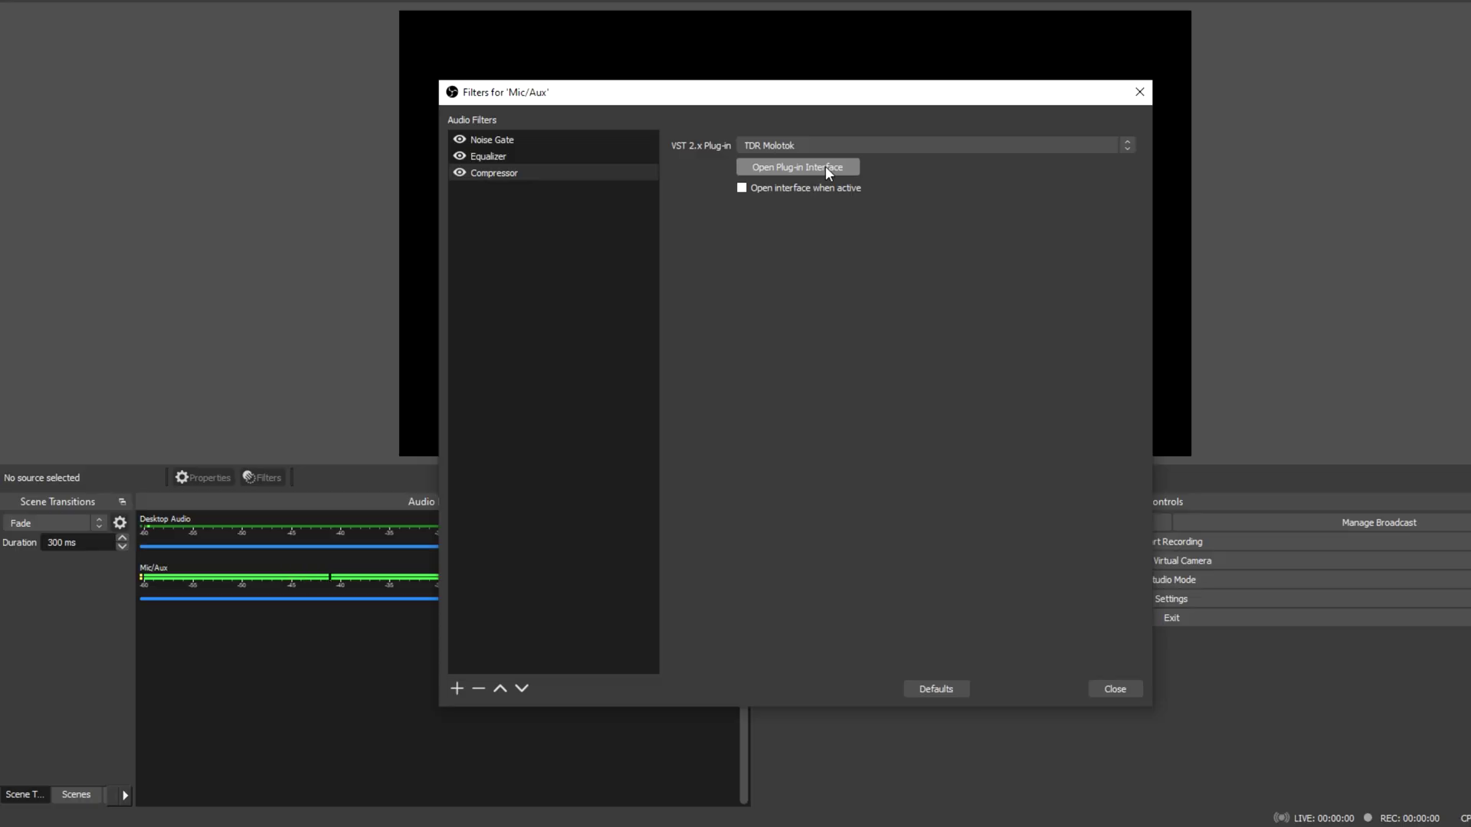
click(825, 167)
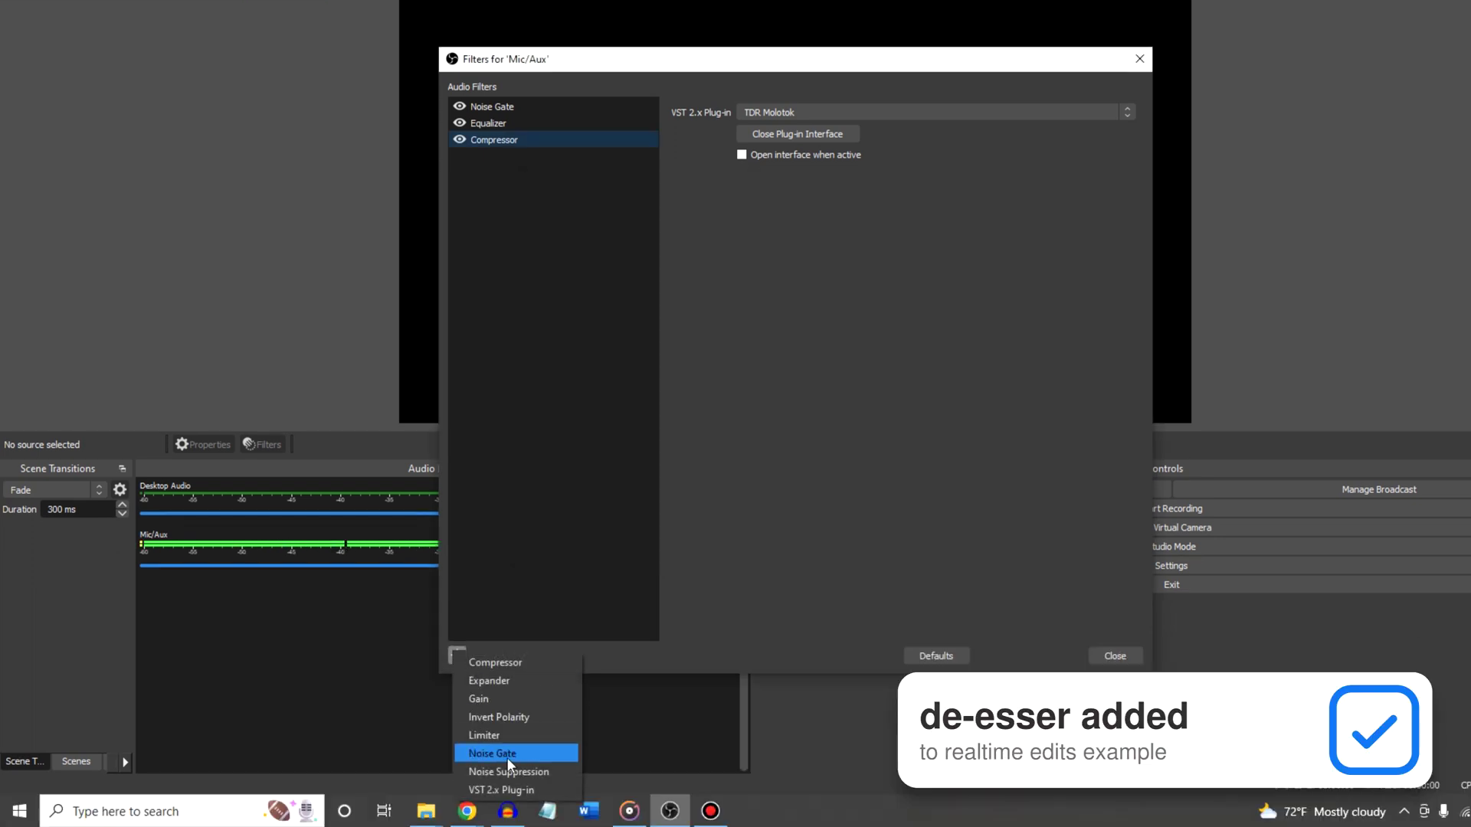
Step: Add a VST 2.x plug-in filter named De-Esser to the Mic/Aux chain
click(504, 789)
text(De-Esser)
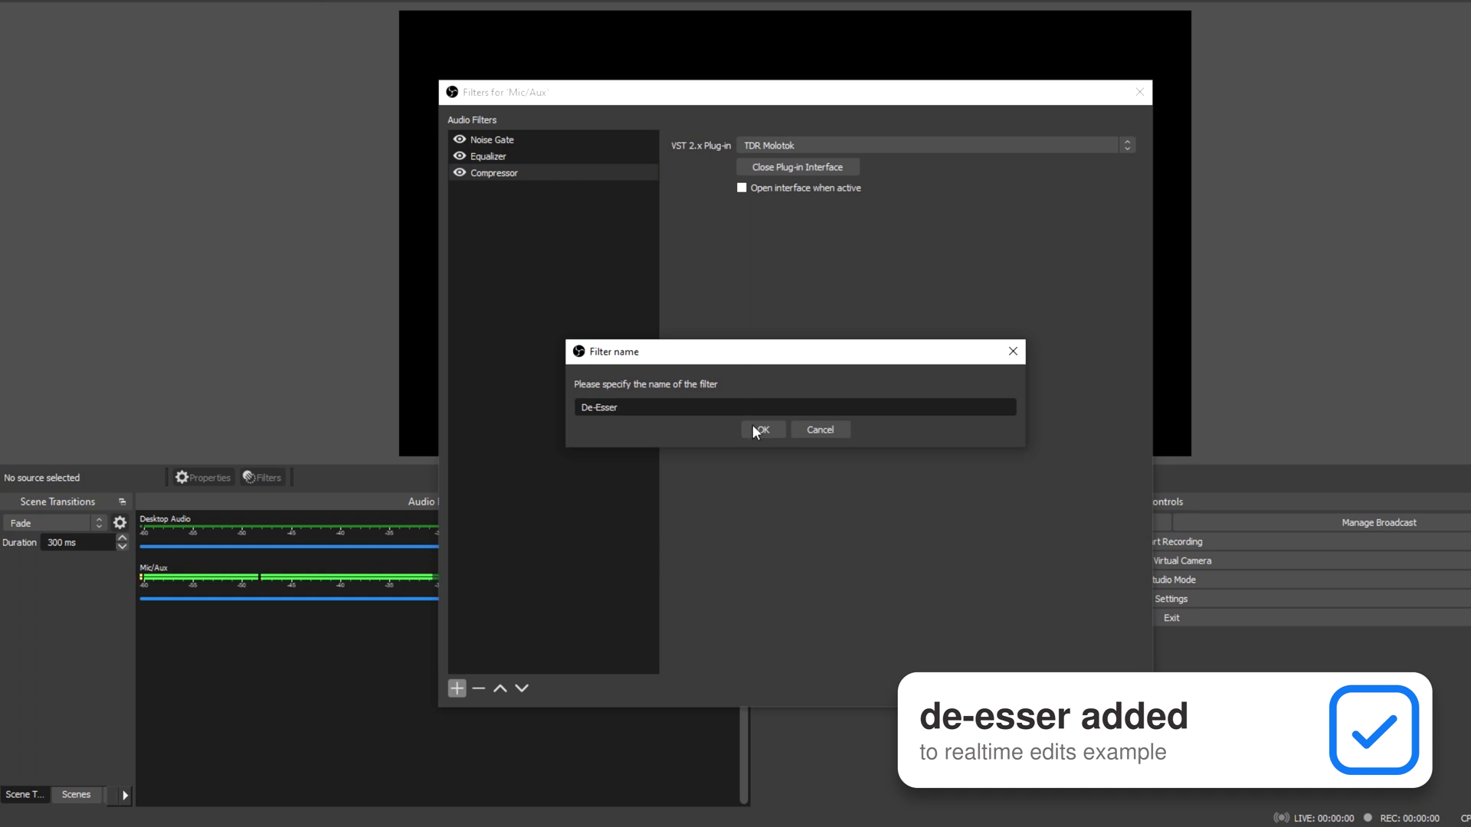
click(757, 430)
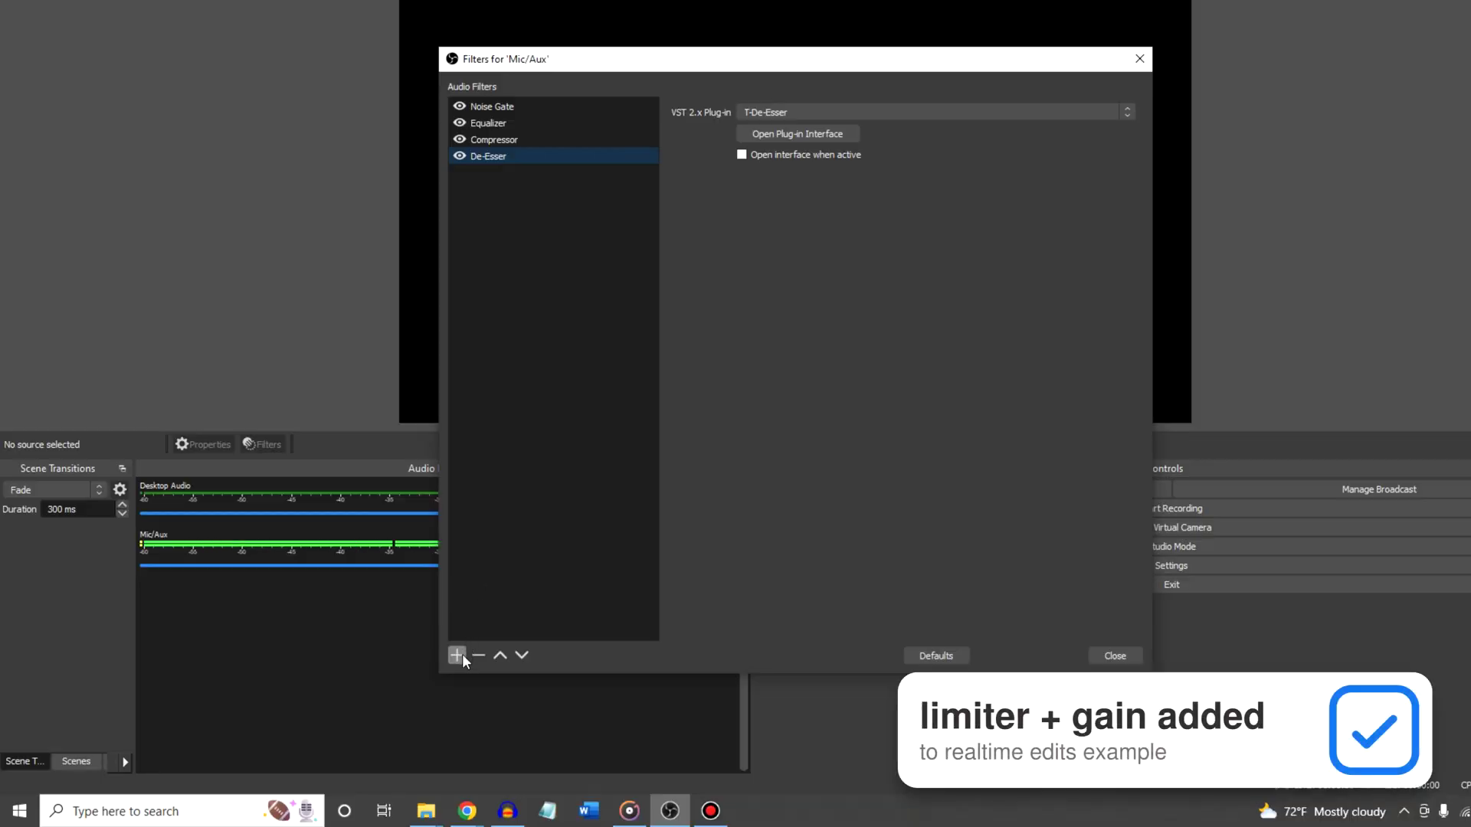
Step: Add a Limiter filter to the Mic/Aux chain
click(462, 654)
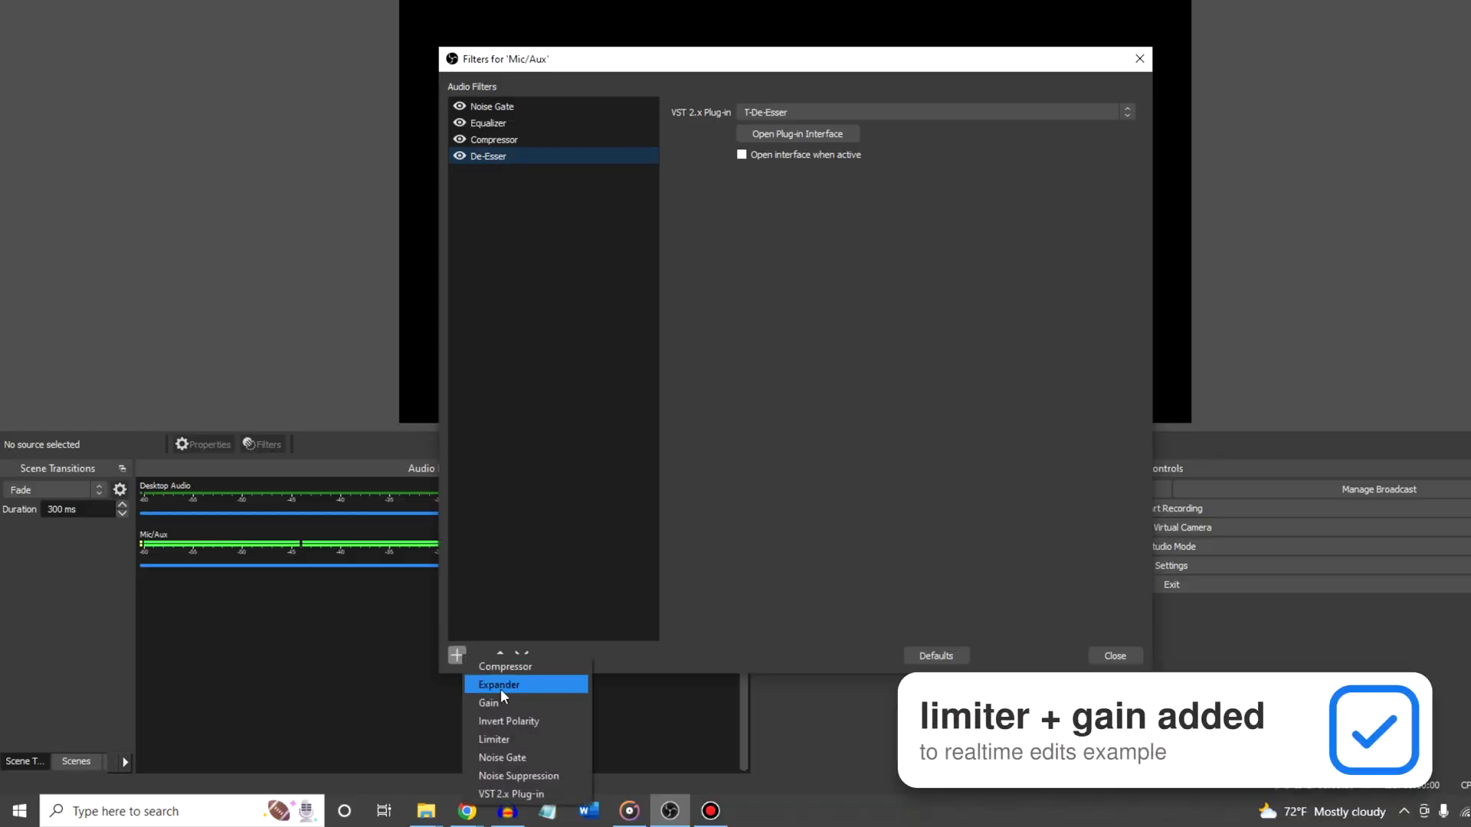
click(513, 733)
click(769, 395)
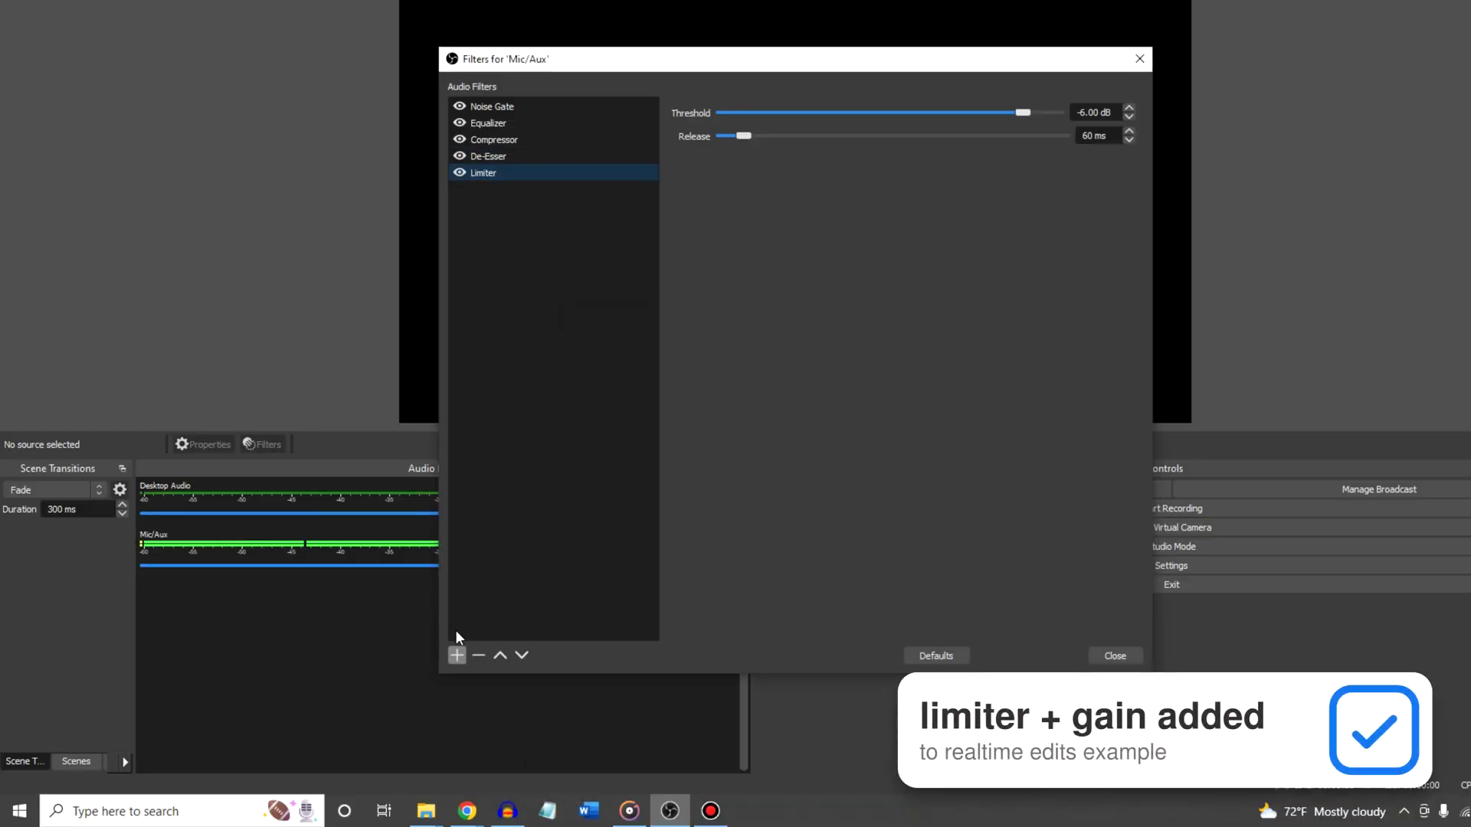
Step: Add a Gain filter, then review the Limiter's -16 dB threshold and the Gain settings
click(457, 655)
click(483, 701)
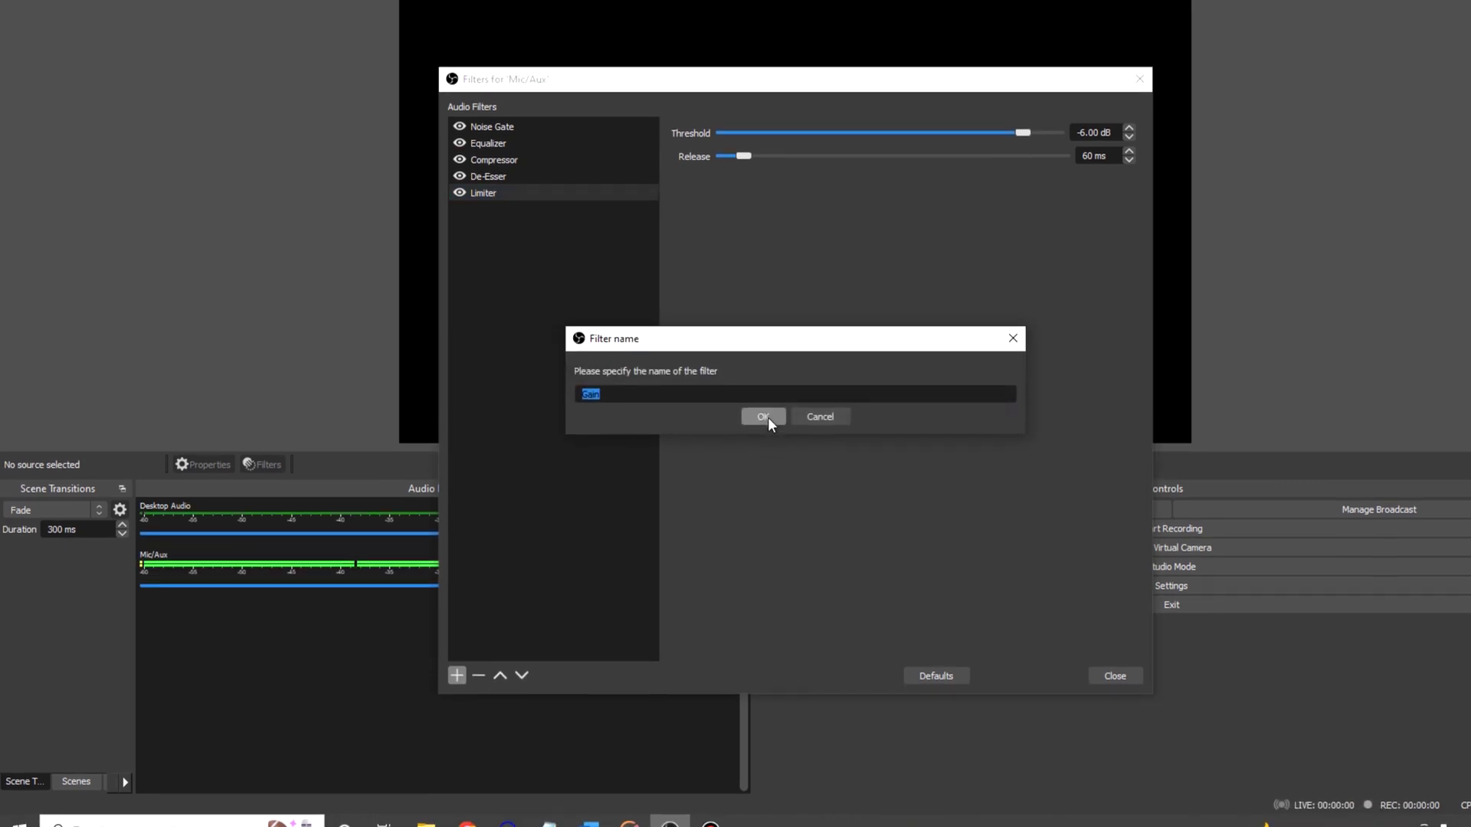
click(769, 391)
click(566, 203)
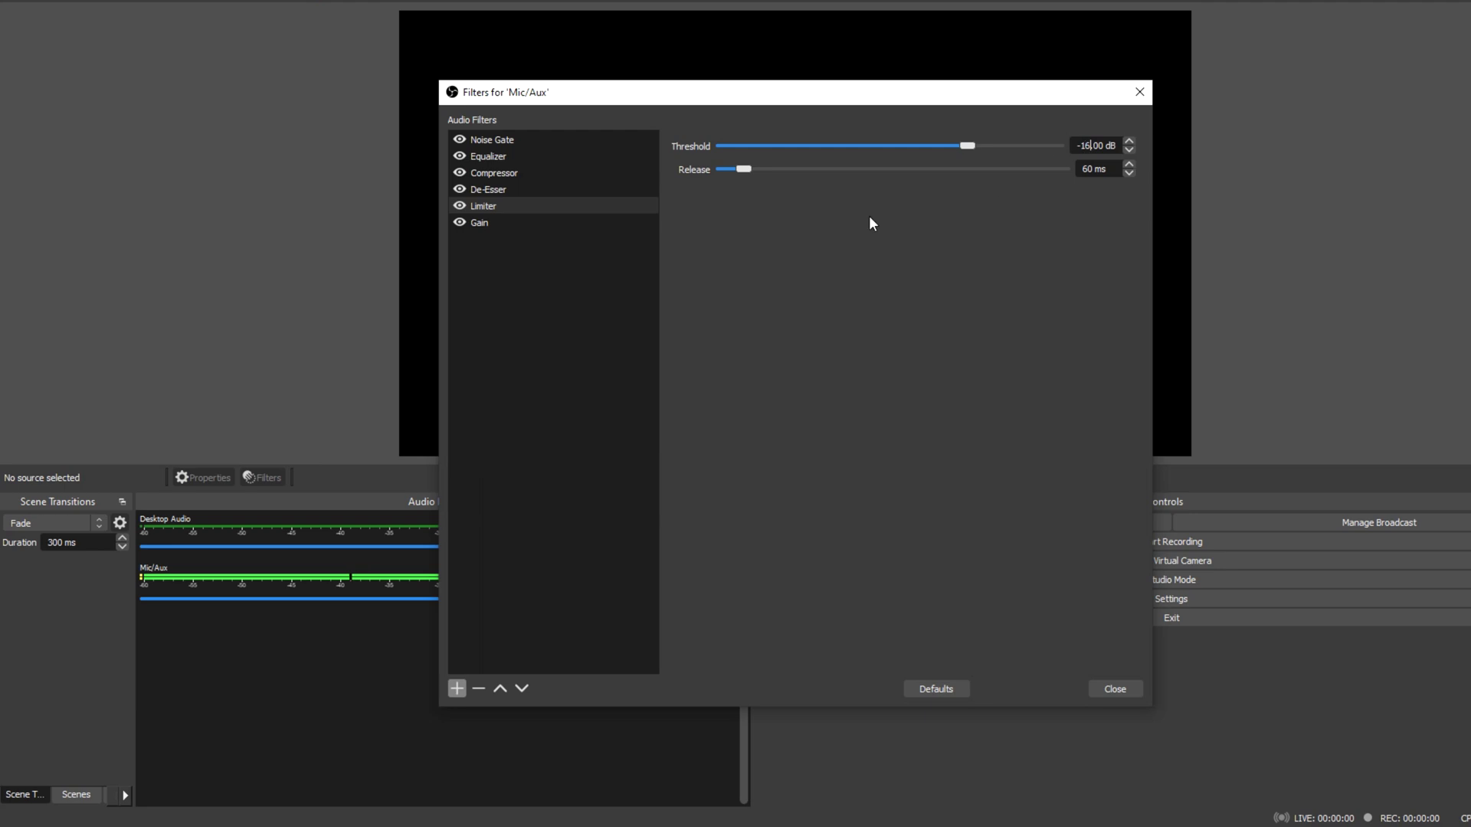
click(619, 223)
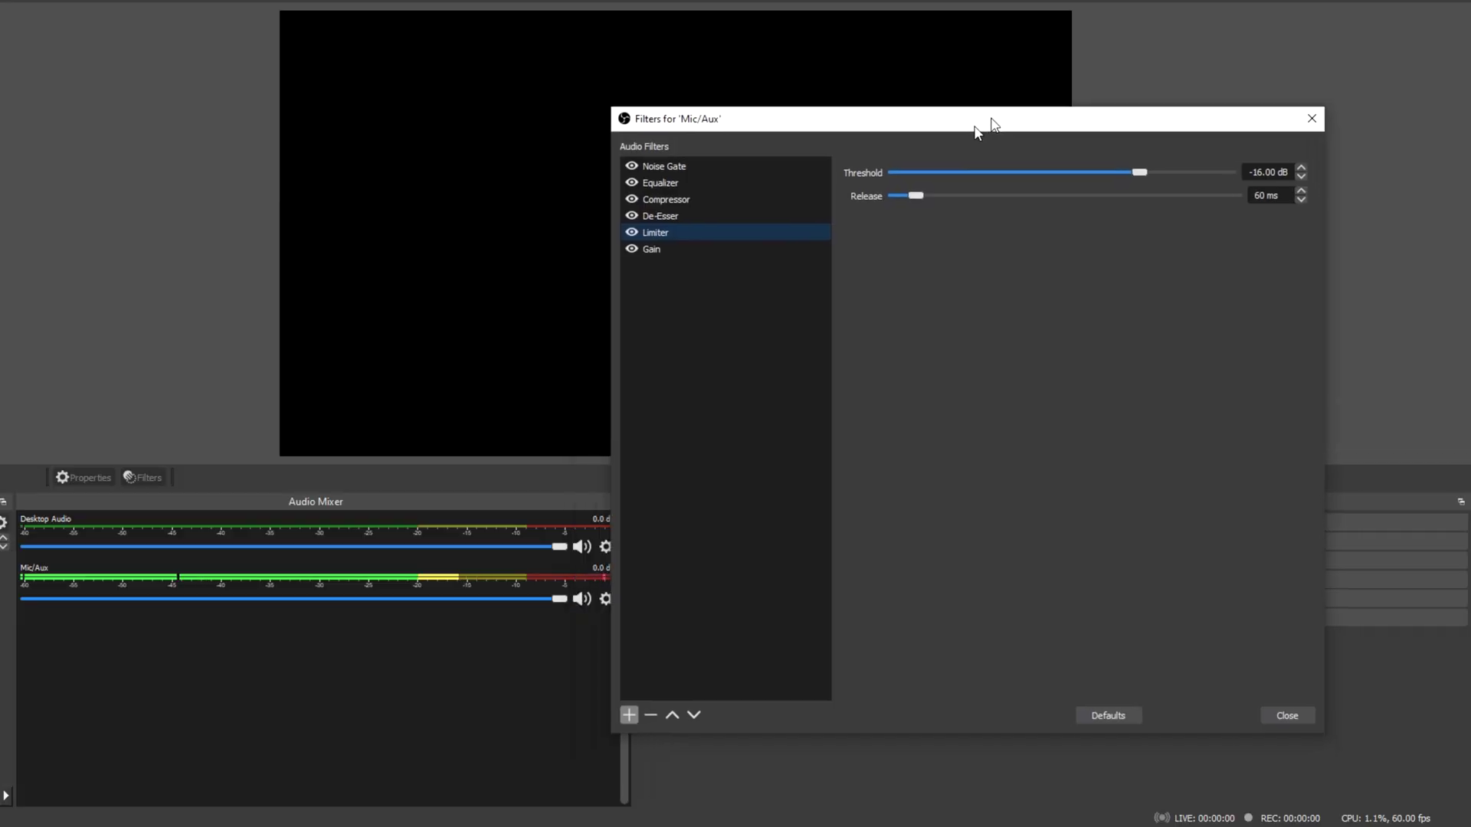
Step: Drag the Mic/Aux filters window to the right to uncover the audio mixer's level meters
drag(975, 128, 1052, 119)
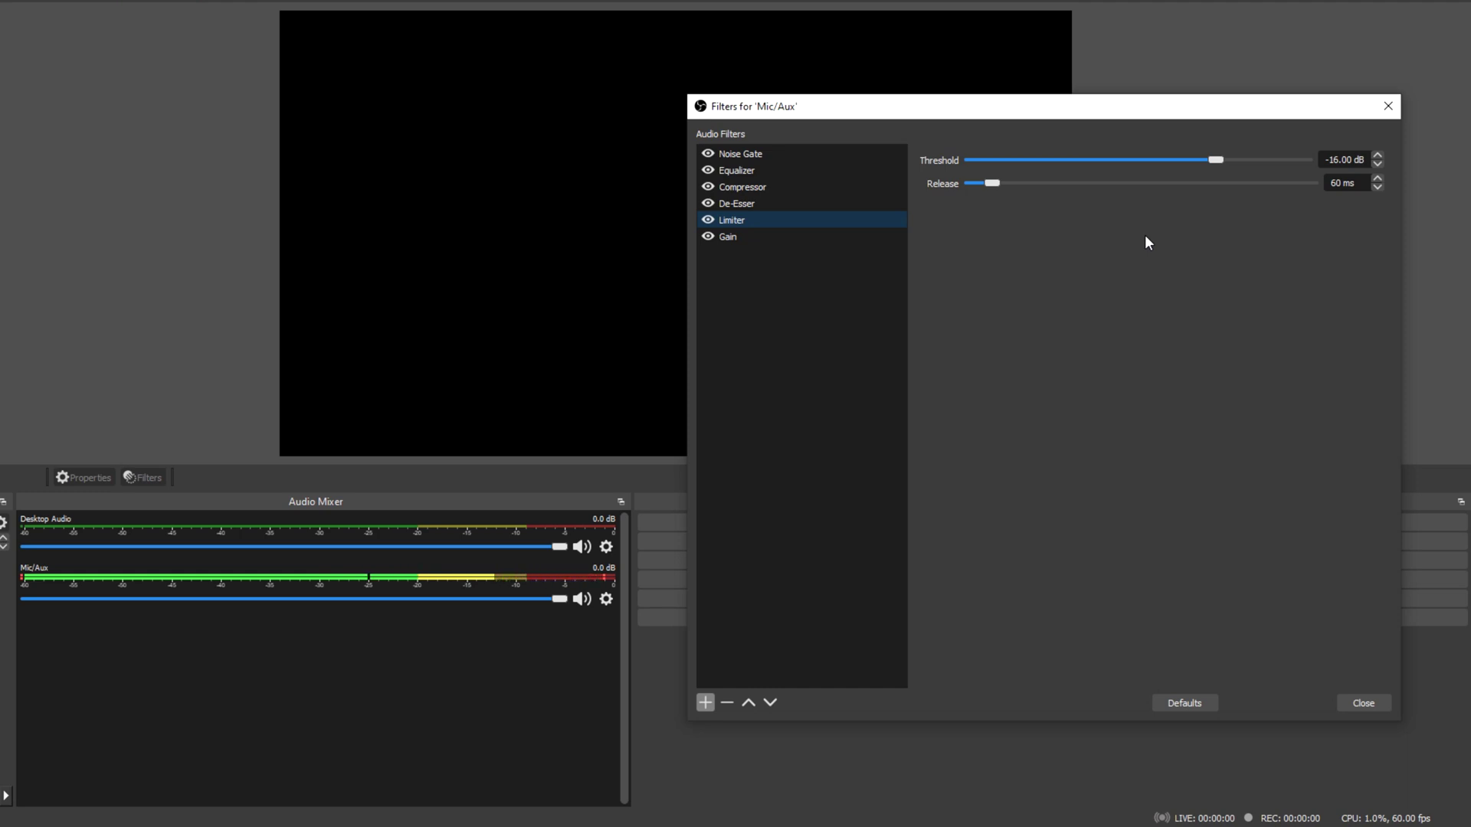
Step: Select the Gain filter to display its slider set to 15.00 dB
click(890, 238)
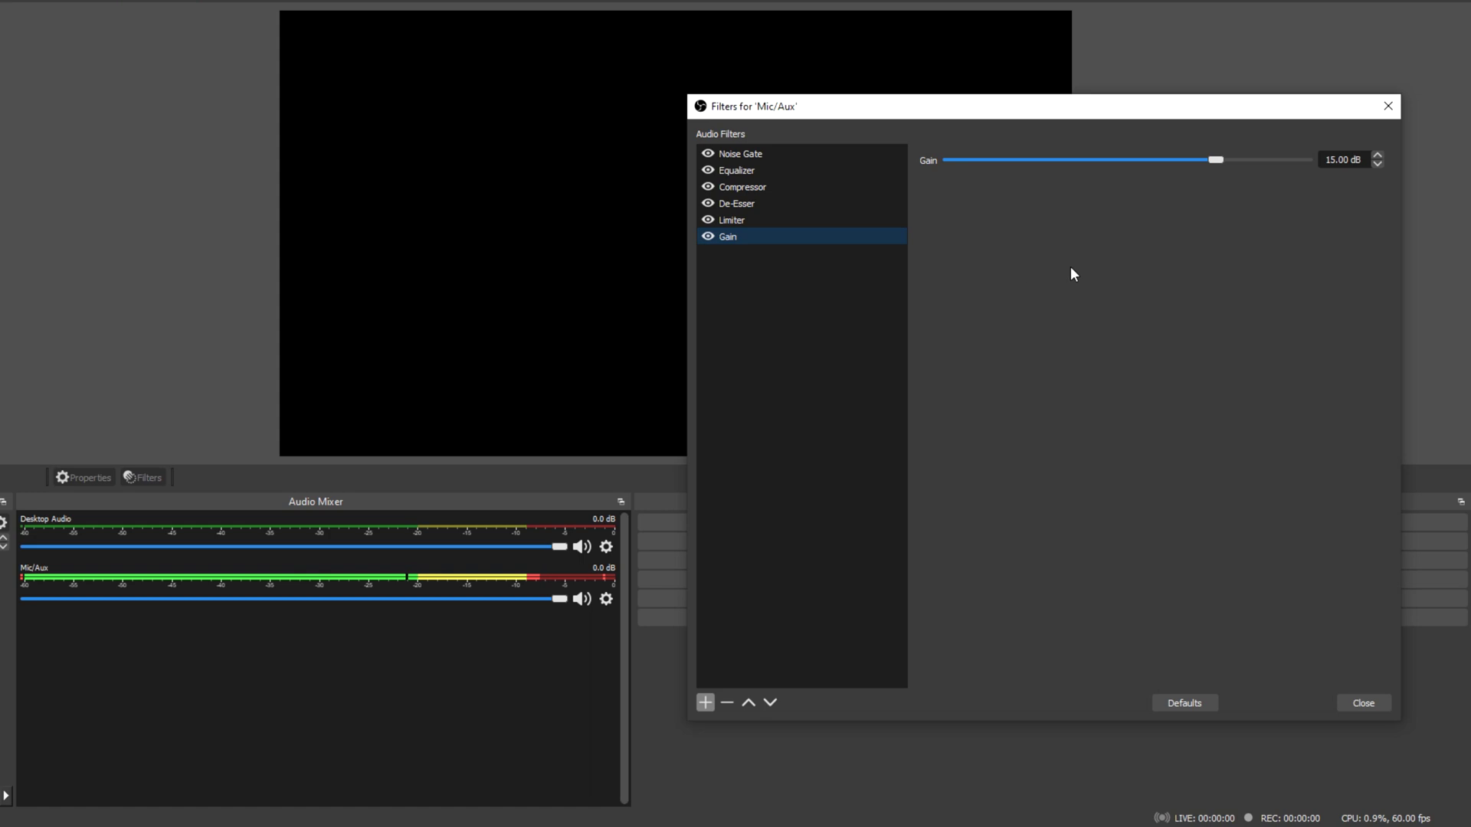